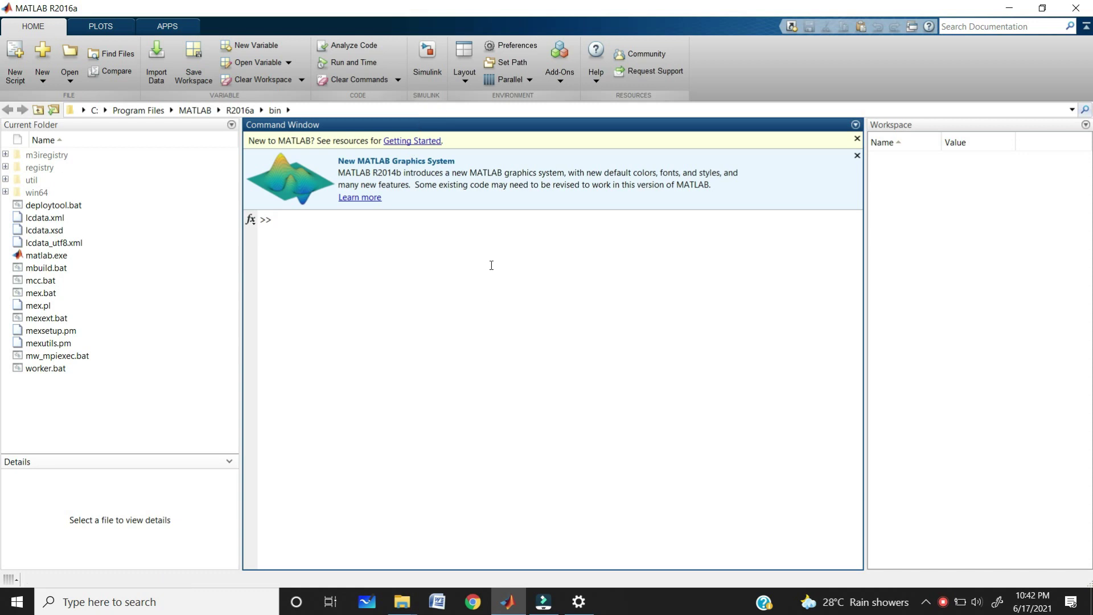
# - Run the simulink command at the MATLAB Command Window prompt
pyautogui.click(431, 70)
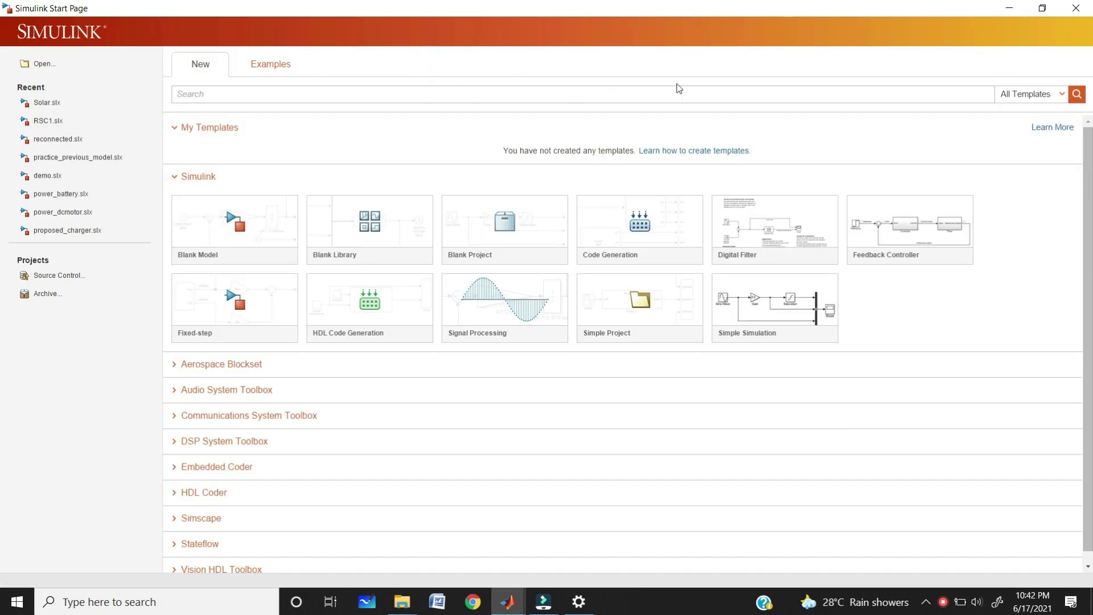
pyautogui.click(1076, 8)
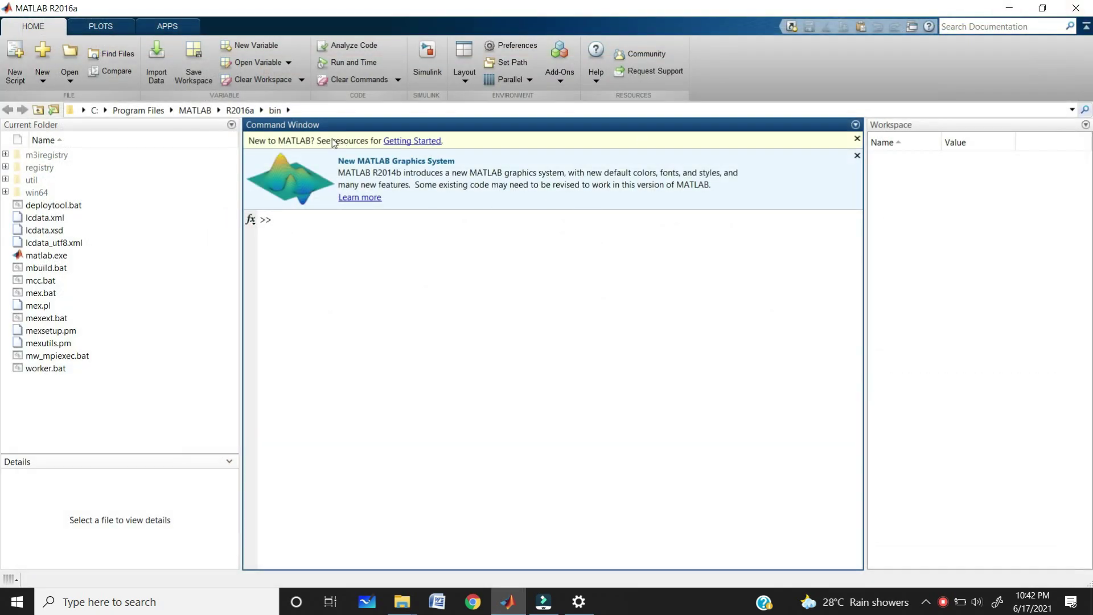
pyautogui.write('simulink')
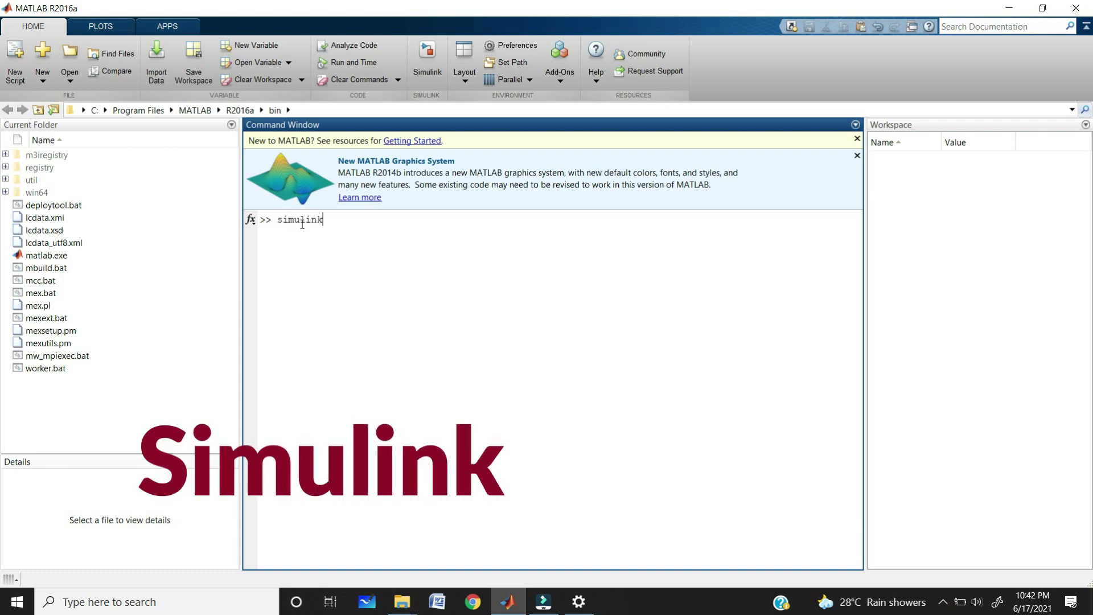
pyautogui.press('Return')
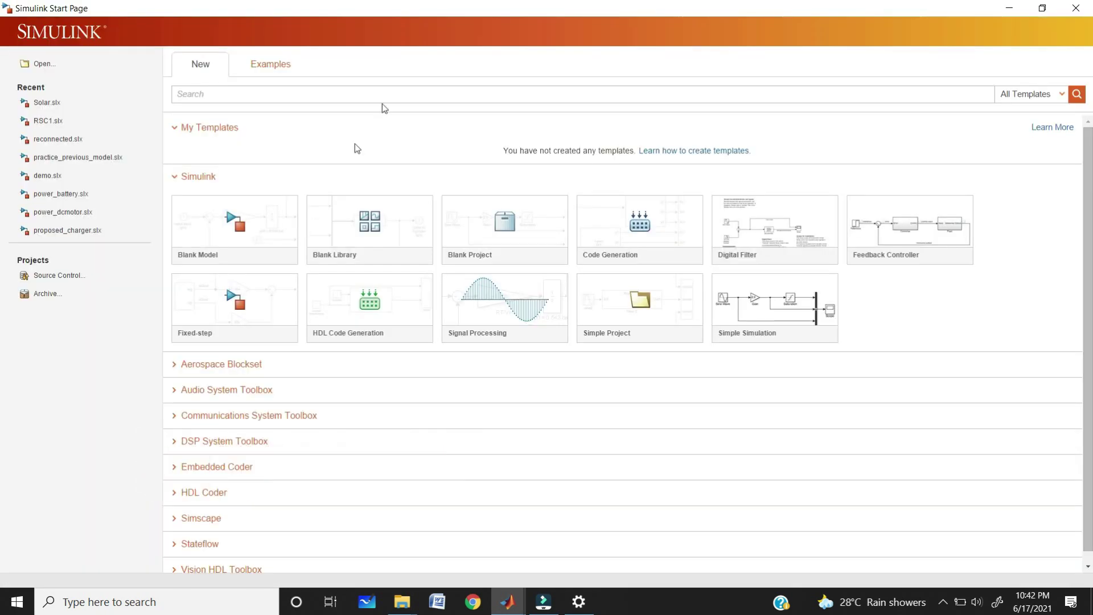
pyautogui.hotkey('alt', 'Tab')
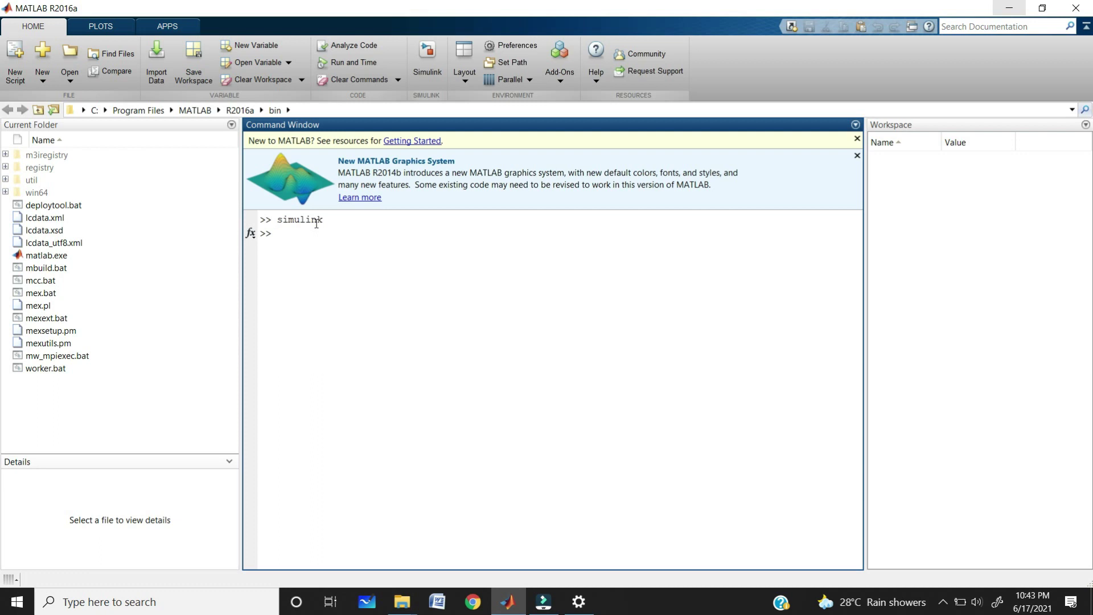
# - Rerun simulink, create a Blank Model and maximize the untitled model window
pyautogui.press('Up')
pyautogui.press('Return')
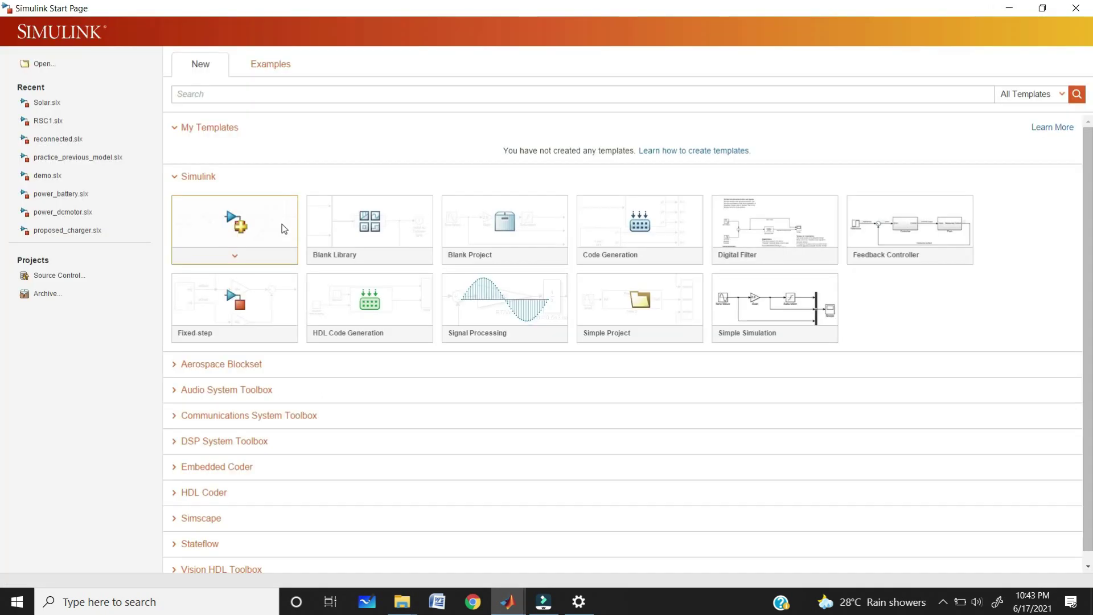
pyautogui.click(251, 245)
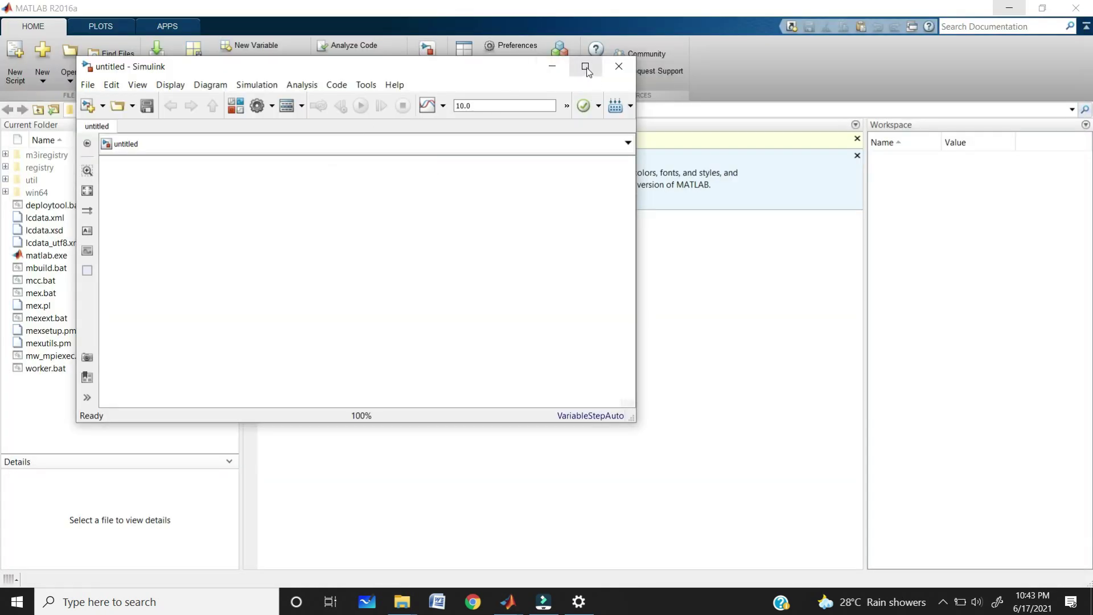
pyautogui.doubleClick(587, 61)
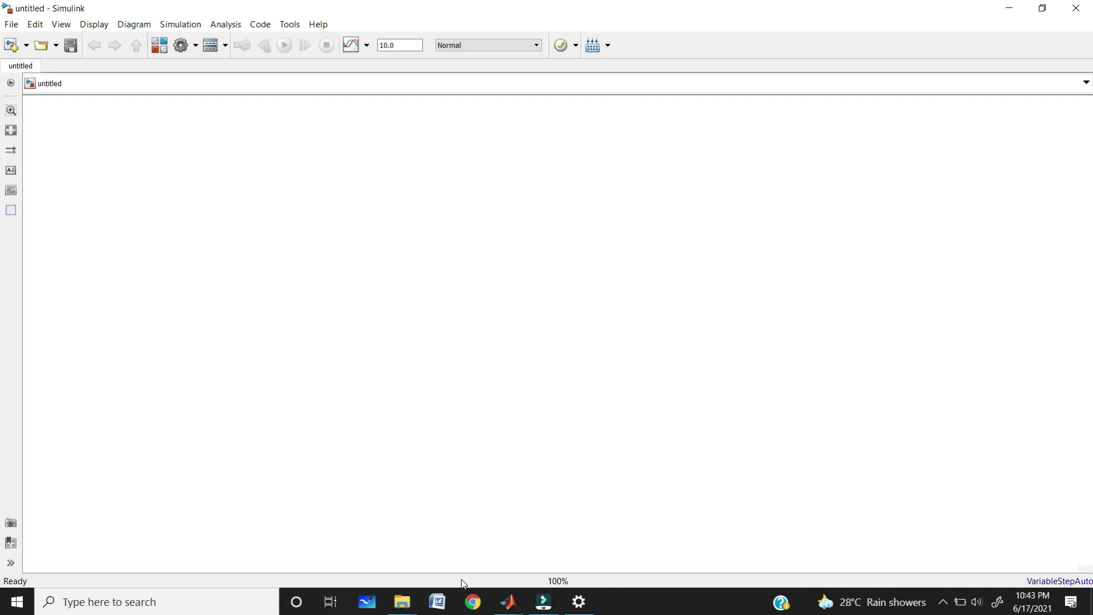
# - Browse the Dashboard, Math Operations and User-Defined Functions block libraries
pyautogui.click(160, 46)
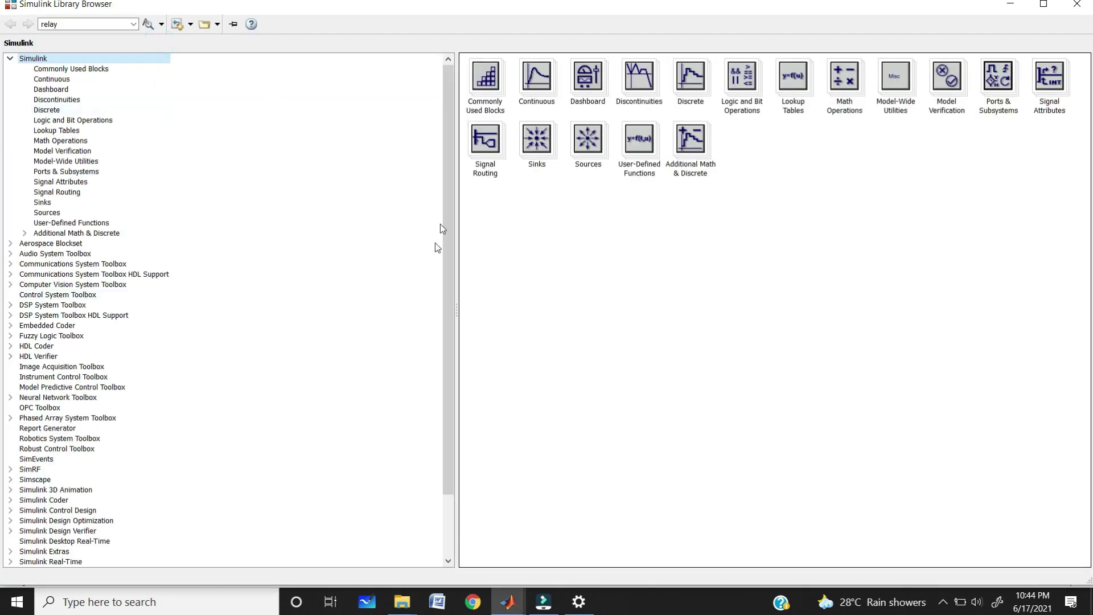
pyautogui.click(50, 90)
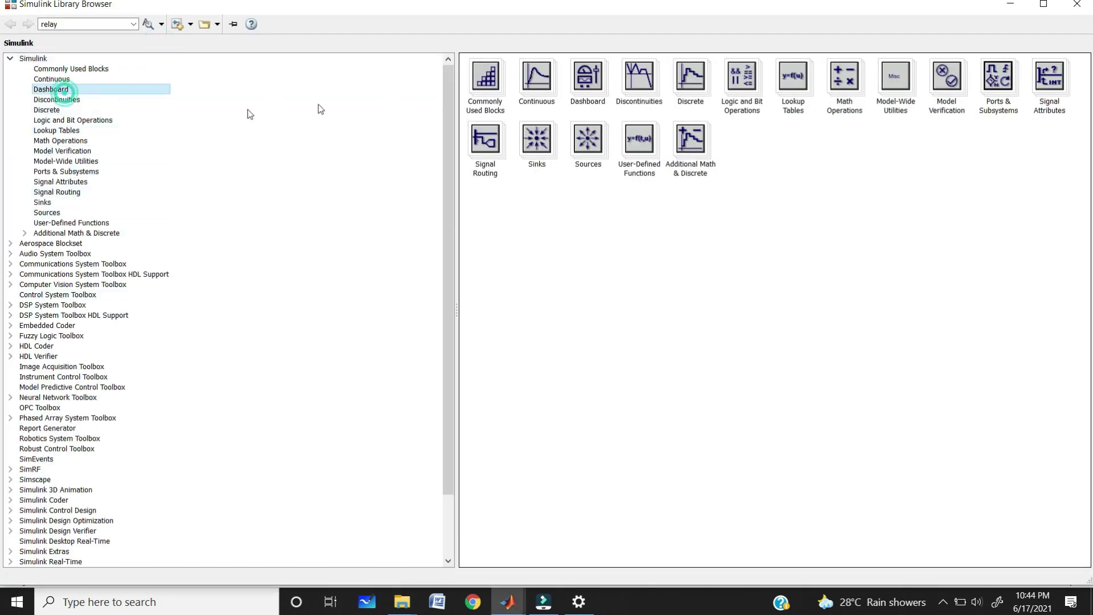
pyautogui.click(61, 141)
pyautogui.click(106, 223)
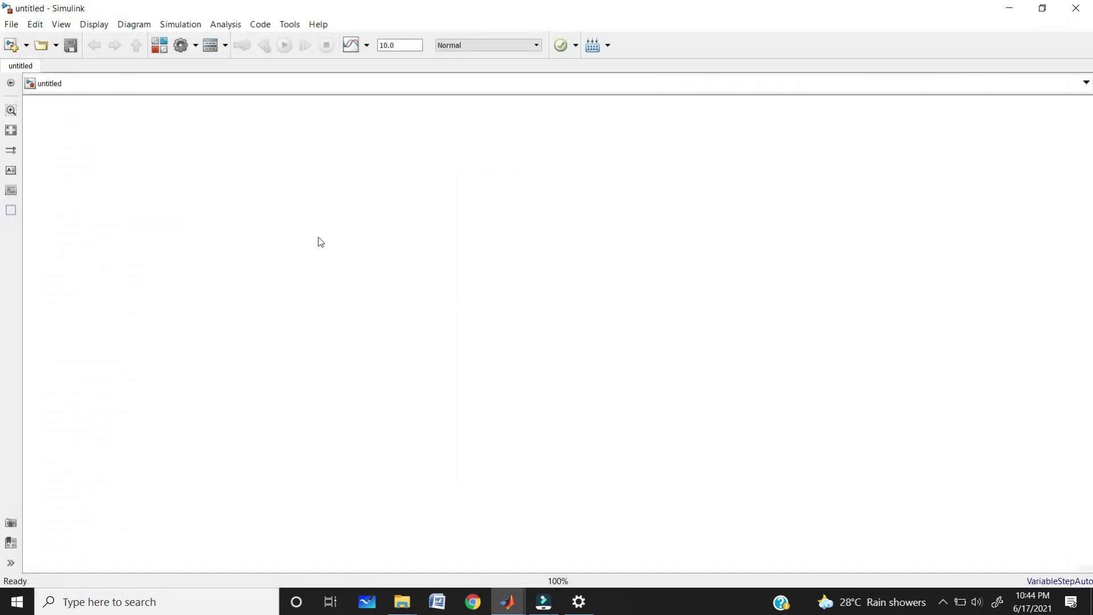
pyautogui.click(265, 230)
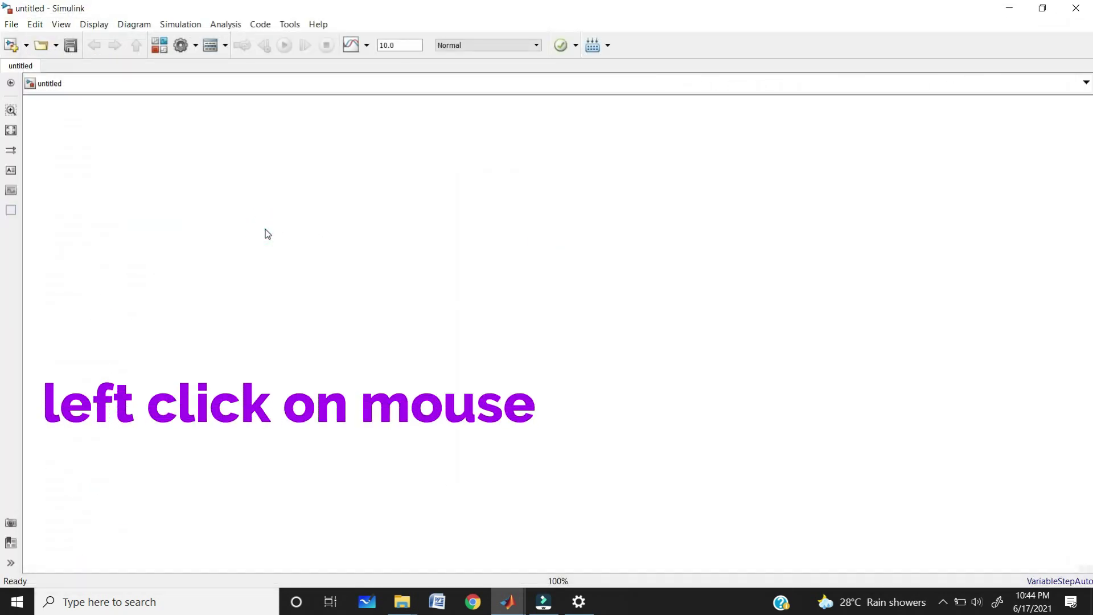
# - Quick-insert a Diode block by searching 'diode' and enlarge it on the canvas
pyautogui.click(269, 227)
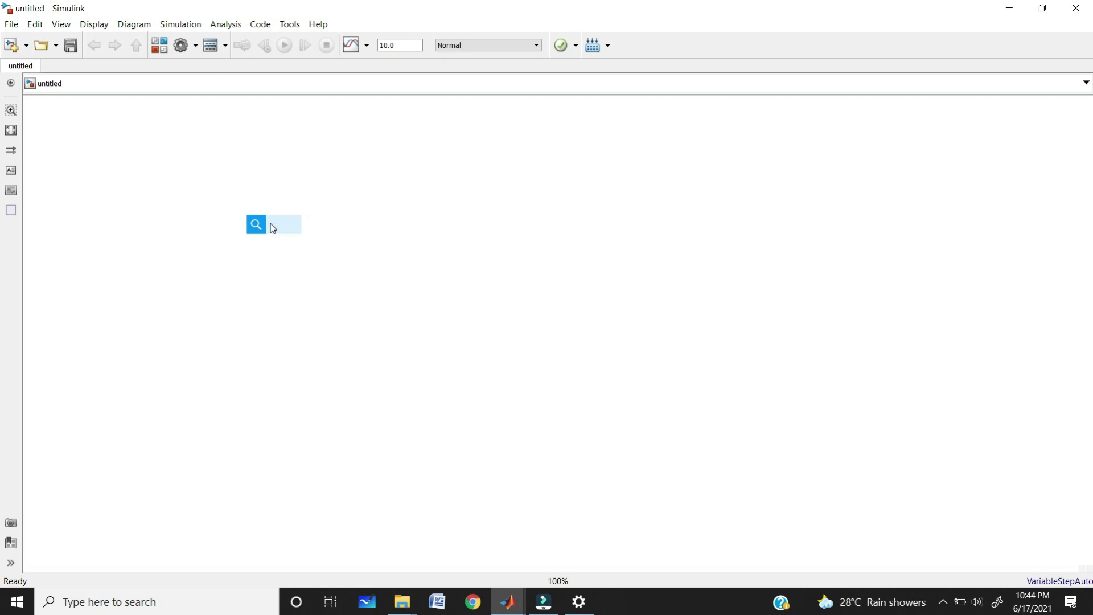
pyautogui.write('diode')
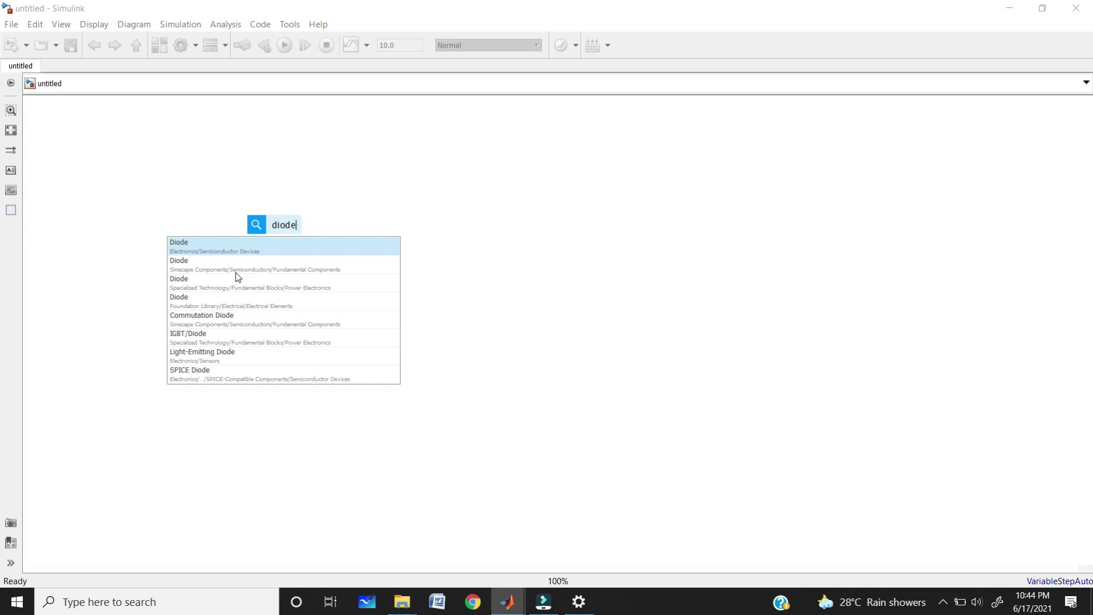
pyautogui.click(218, 290)
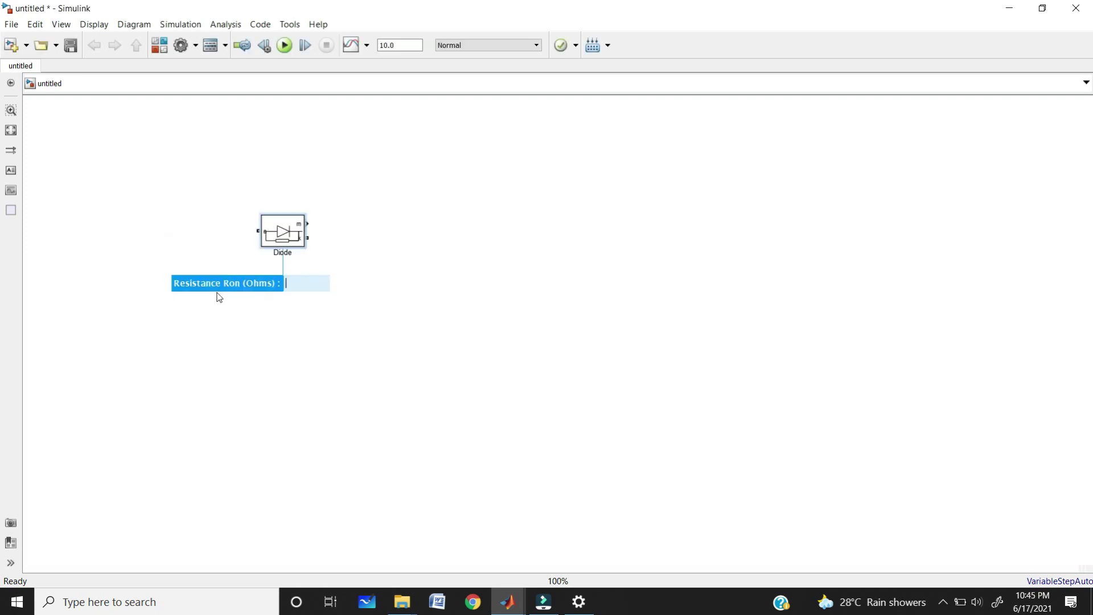
pyautogui.moveTo(306, 217); pyautogui.dragTo(342, 198)
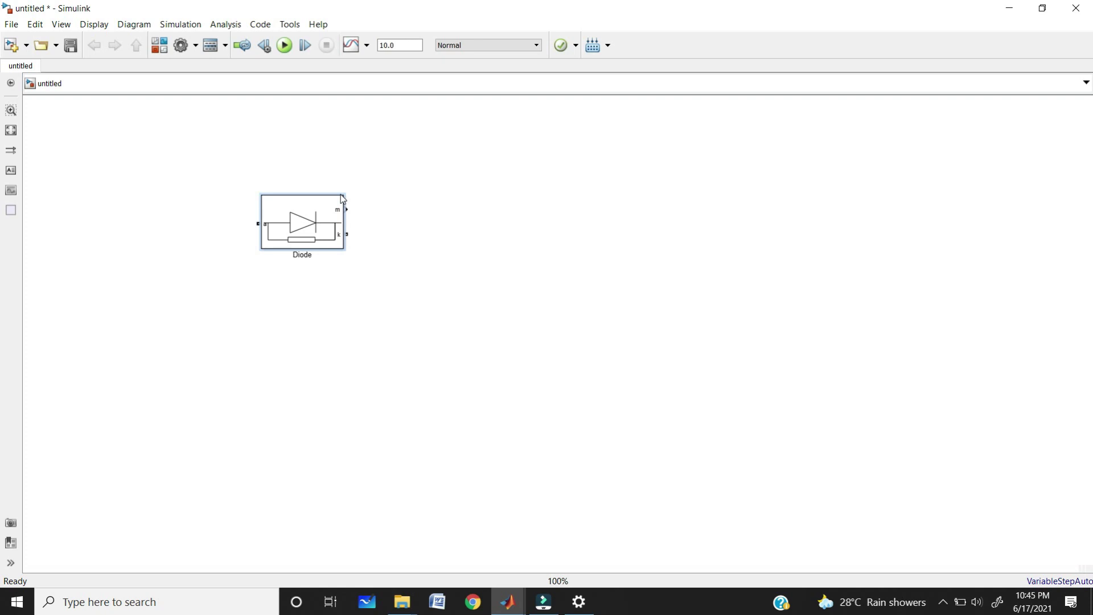
pyautogui.click(160, 47)
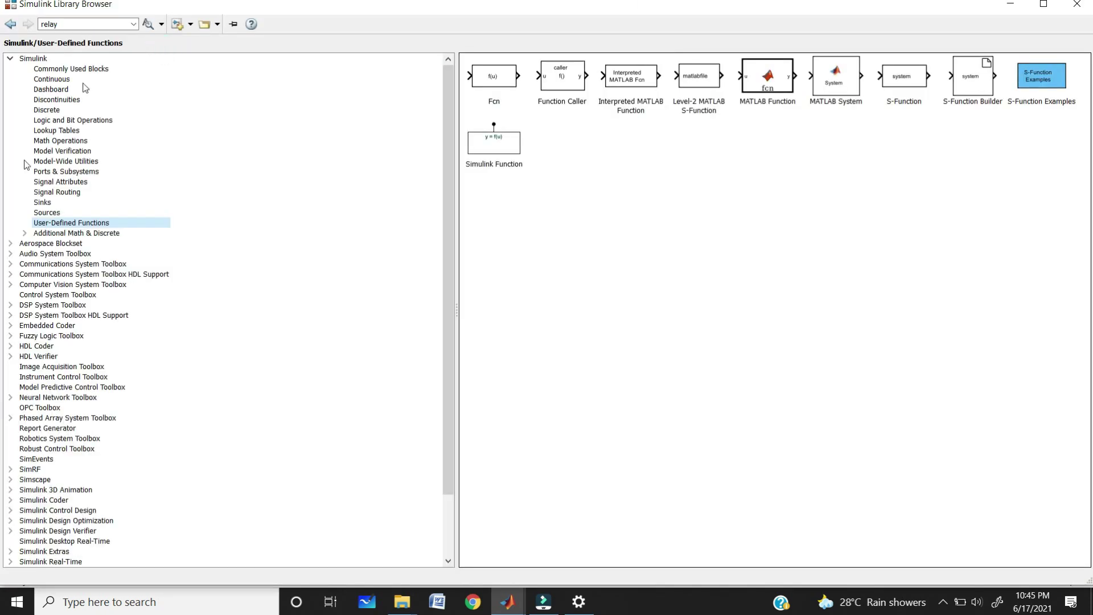
# - Add the AC Voltage Source from Fundamental Blocks > Electrical Sources to the untitled model
pyautogui.click(35, 418)
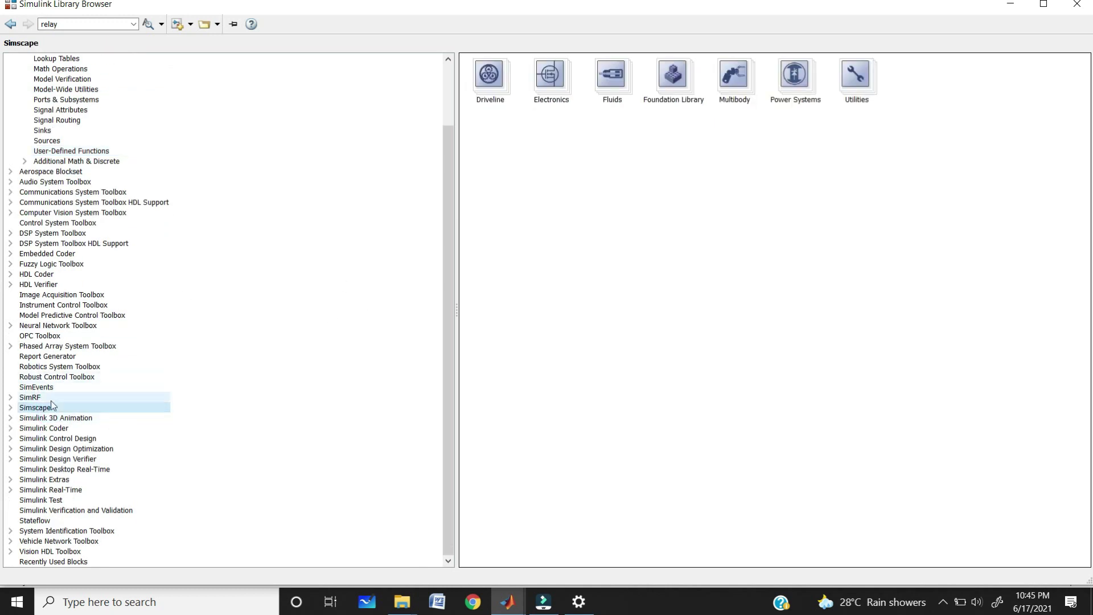
pyautogui.doubleClick(794, 77)
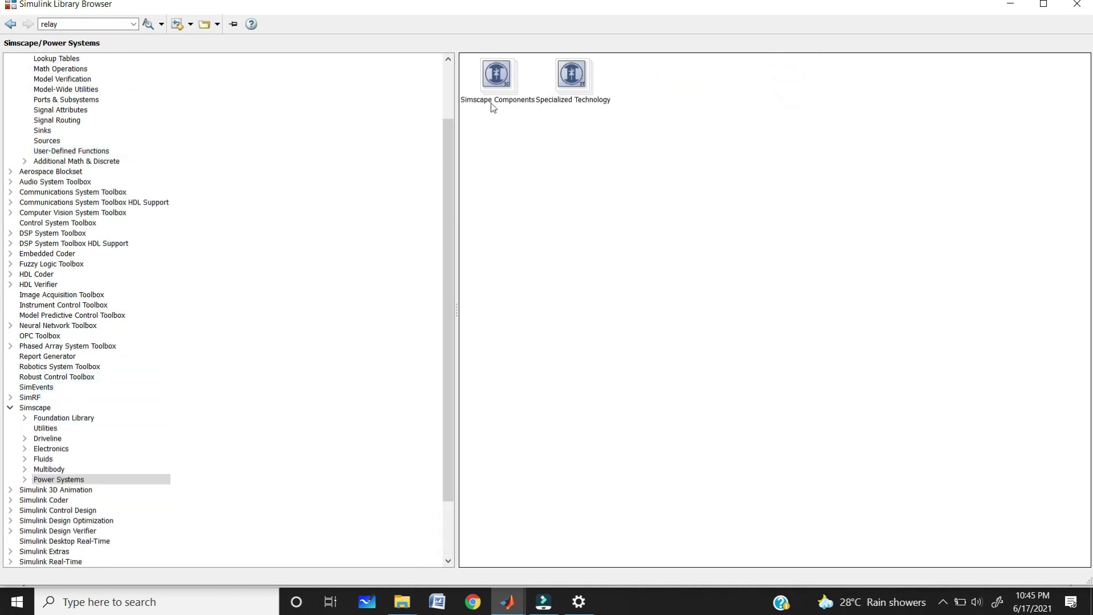
pyautogui.doubleClick(573, 72)
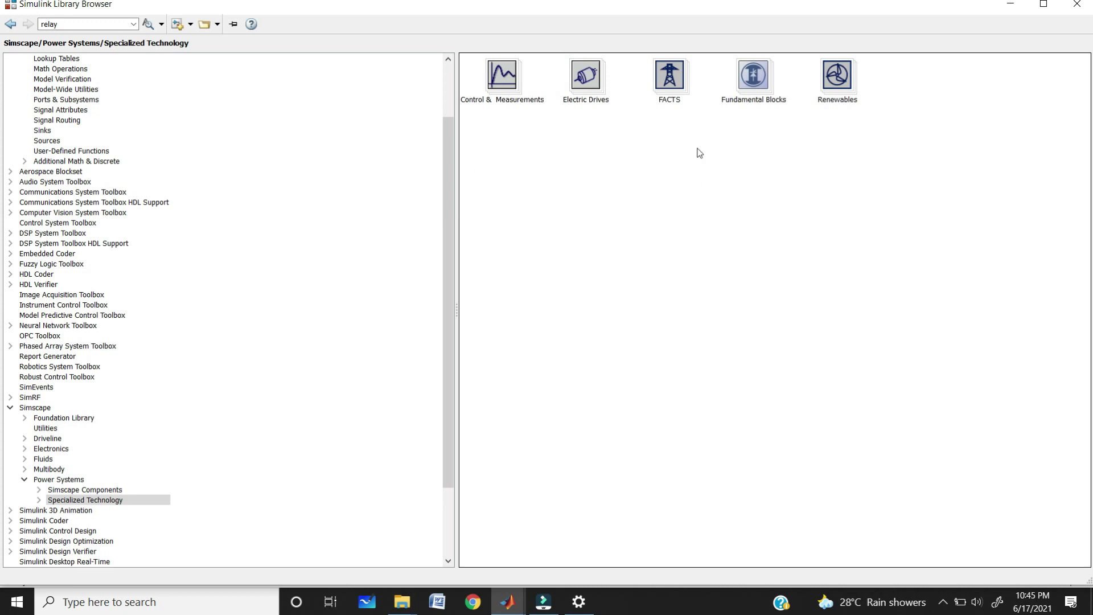
pyautogui.doubleClick(747, 92)
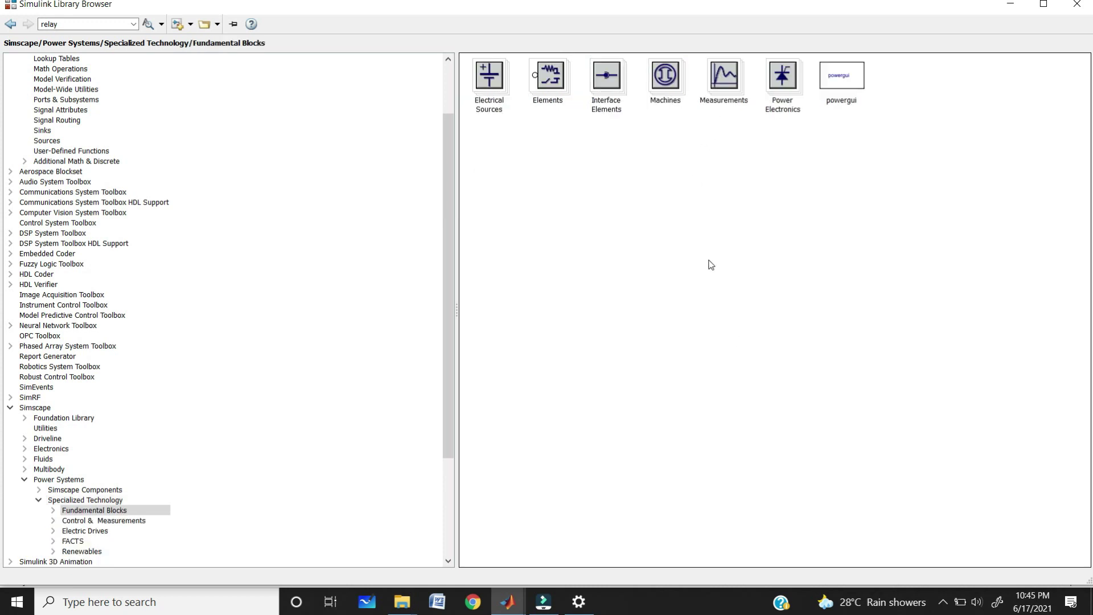
pyautogui.doubleClick(483, 88)
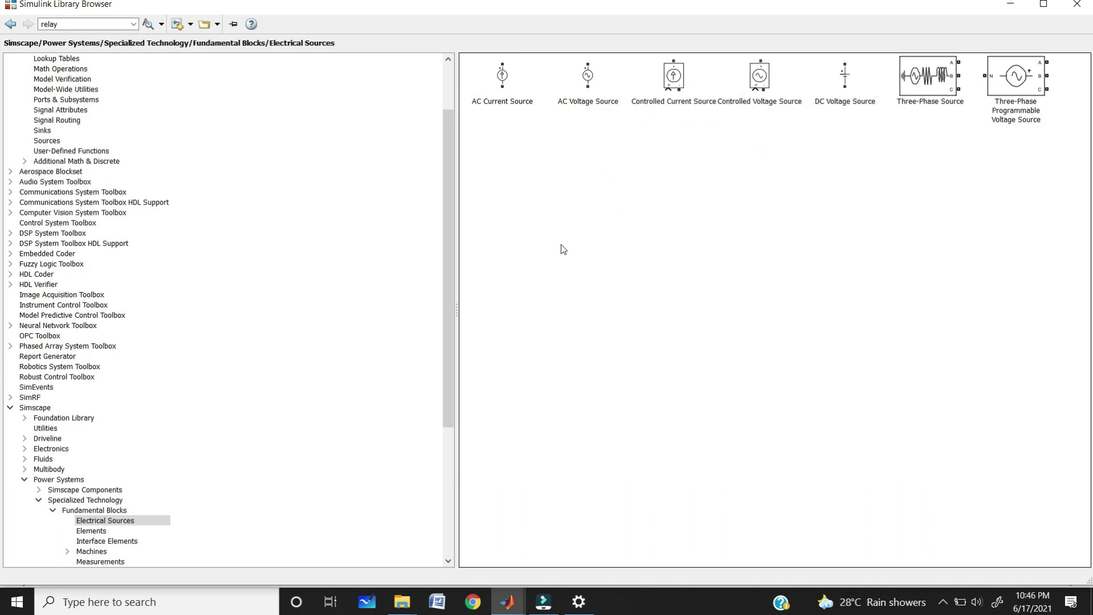
pyautogui.click(587, 85)
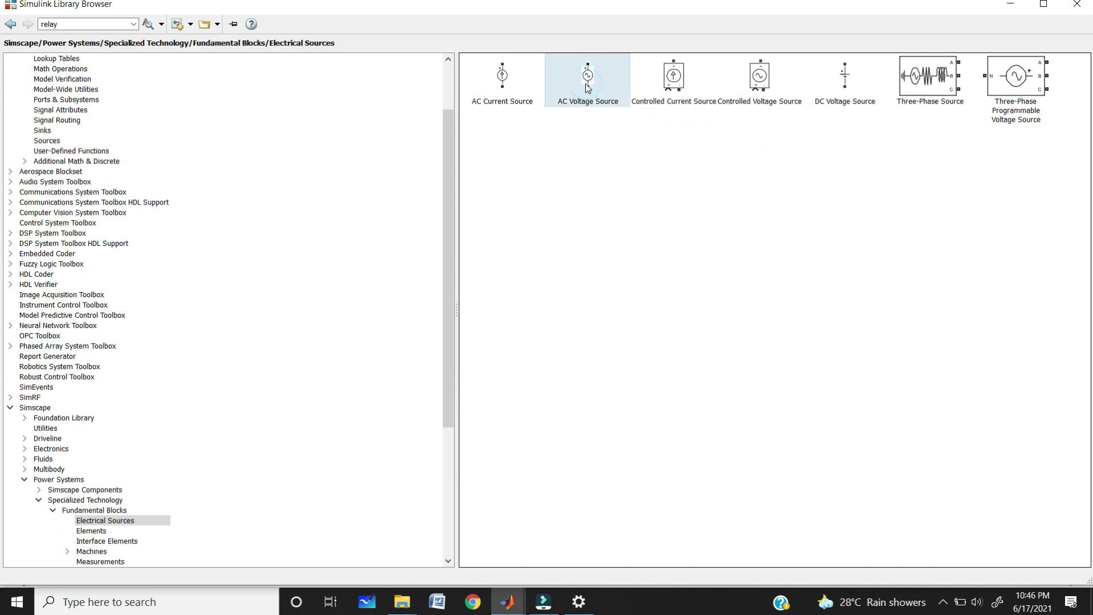
pyautogui.rightClick(586, 84)
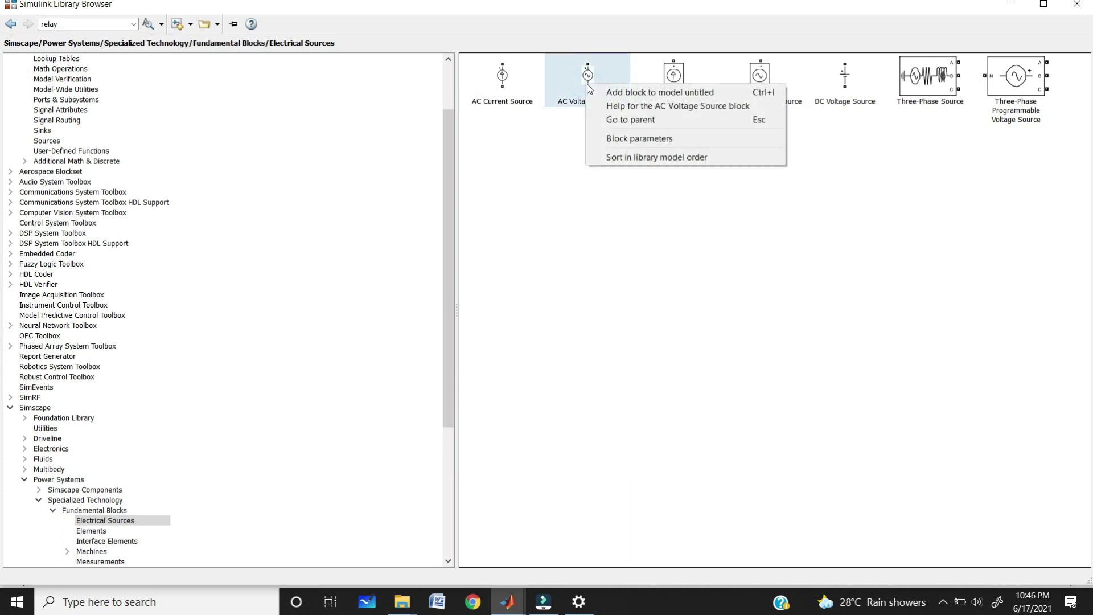
pyautogui.click(645, 92)
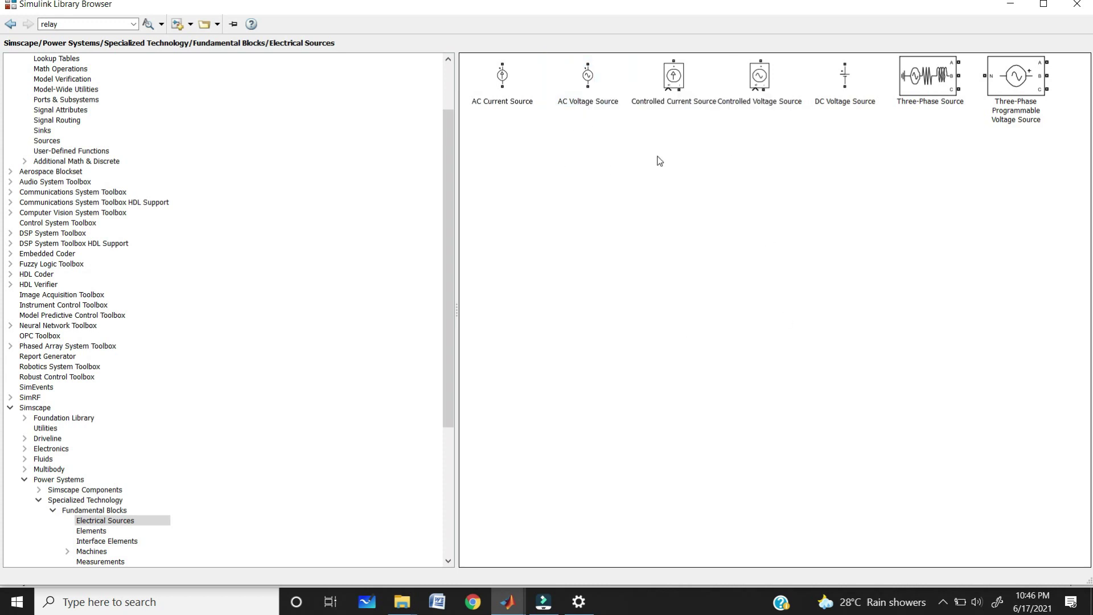
# - Add the Voltage Measurement block from Measurements and enlarge it in the model
pyautogui.click(100, 561)
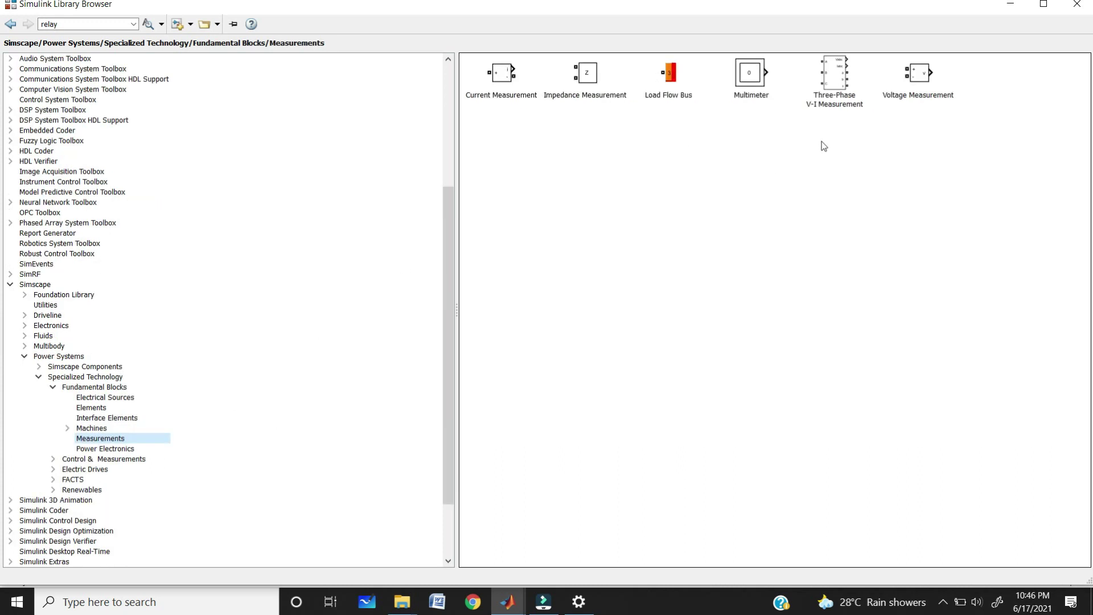
pyautogui.rightClick(925, 78)
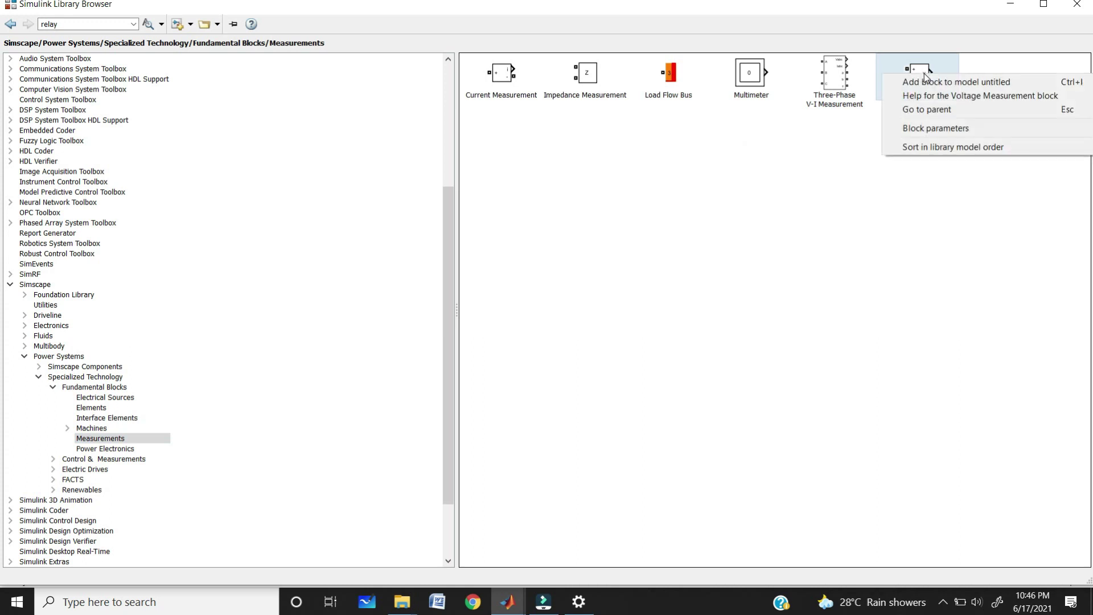
pyautogui.click(962, 83)
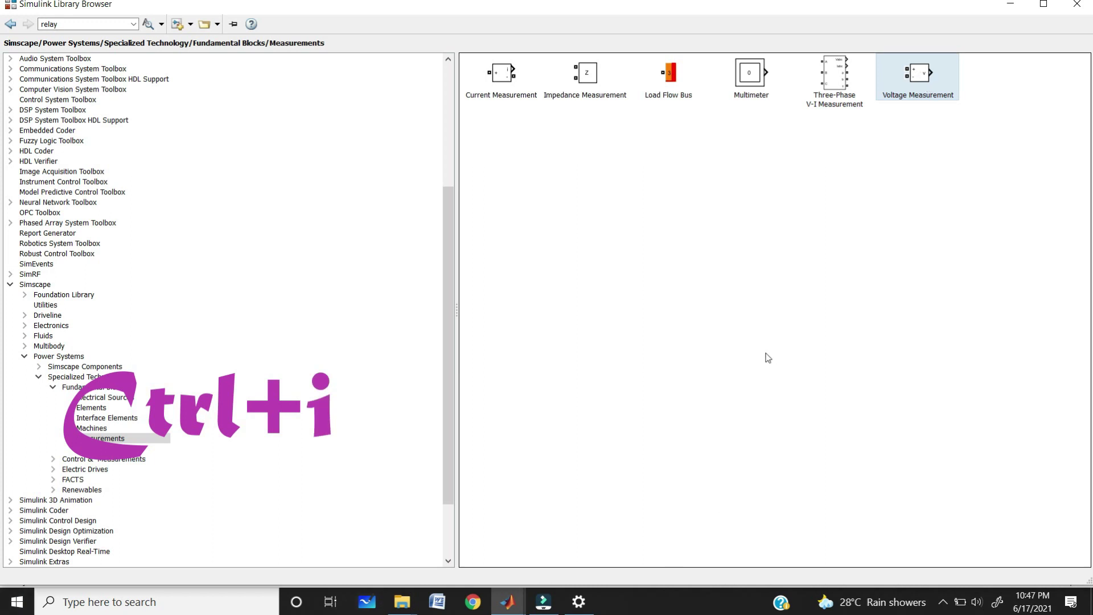
pyautogui.click(507, 601)
pyautogui.click(427, 375)
pyautogui.moveTo(423, 370); pyautogui.dragTo(393, 330)
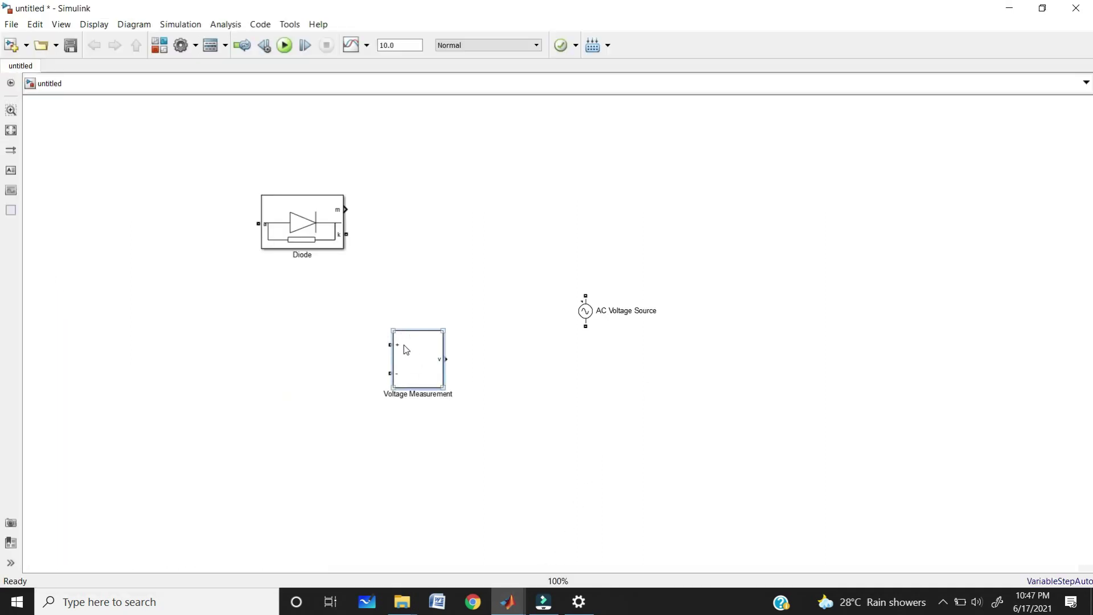
pyautogui.hotkey('alt', 'Tab')
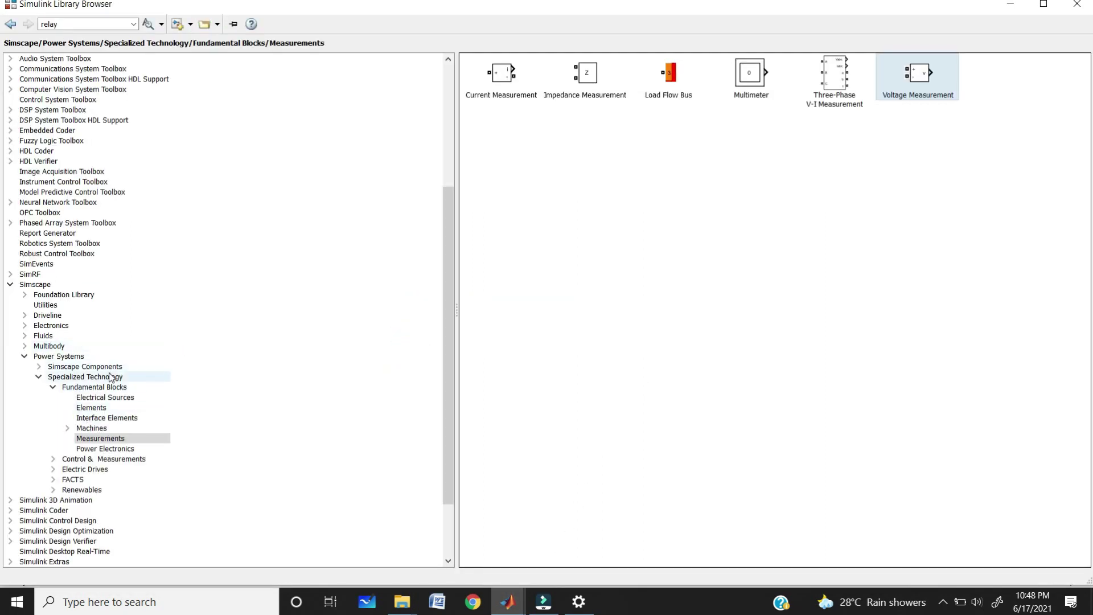
# - Add the Series RLC Branch from Fundamental Blocks > Elements to model untitled
pyautogui.click(54, 285)
pyautogui.doubleClick(795, 78)
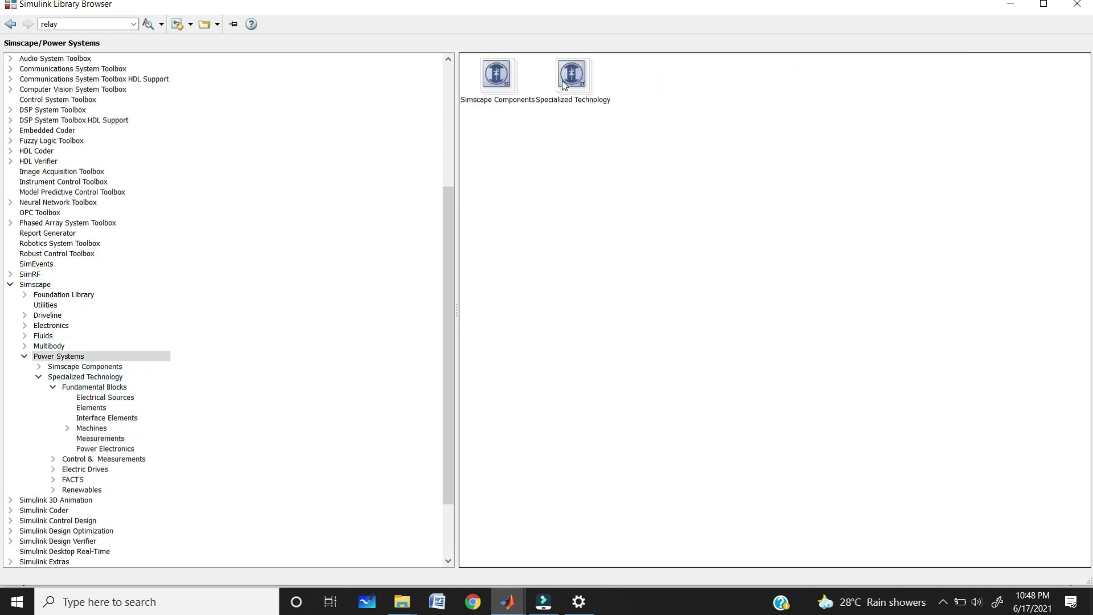
pyautogui.doubleClick(568, 83)
pyautogui.doubleClick(750, 82)
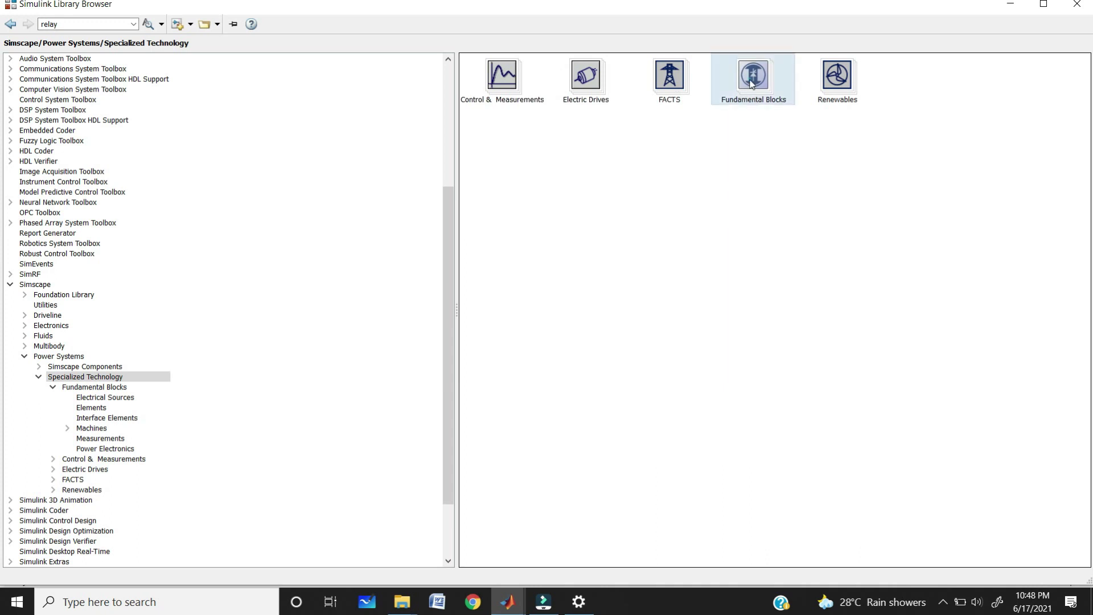
pyautogui.click(573, 91)
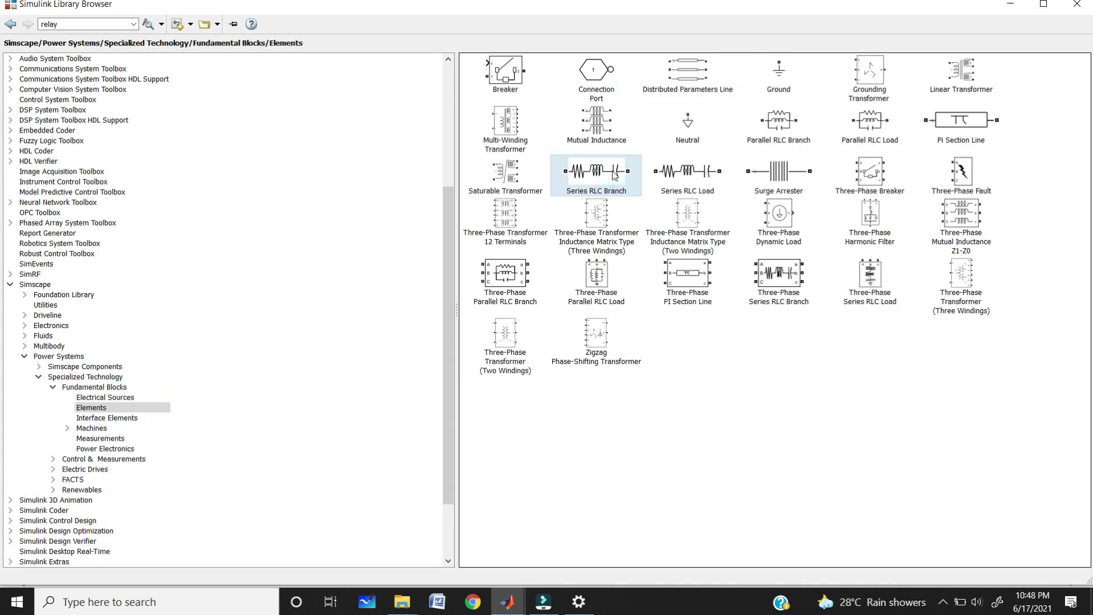
pyautogui.rightClick(614, 172)
pyautogui.click(646, 178)
# - Quick-insert a Series RLC Branch by searching 'rlc br' and dismiss the resistance prompt
pyautogui.moveTo(505, 602)
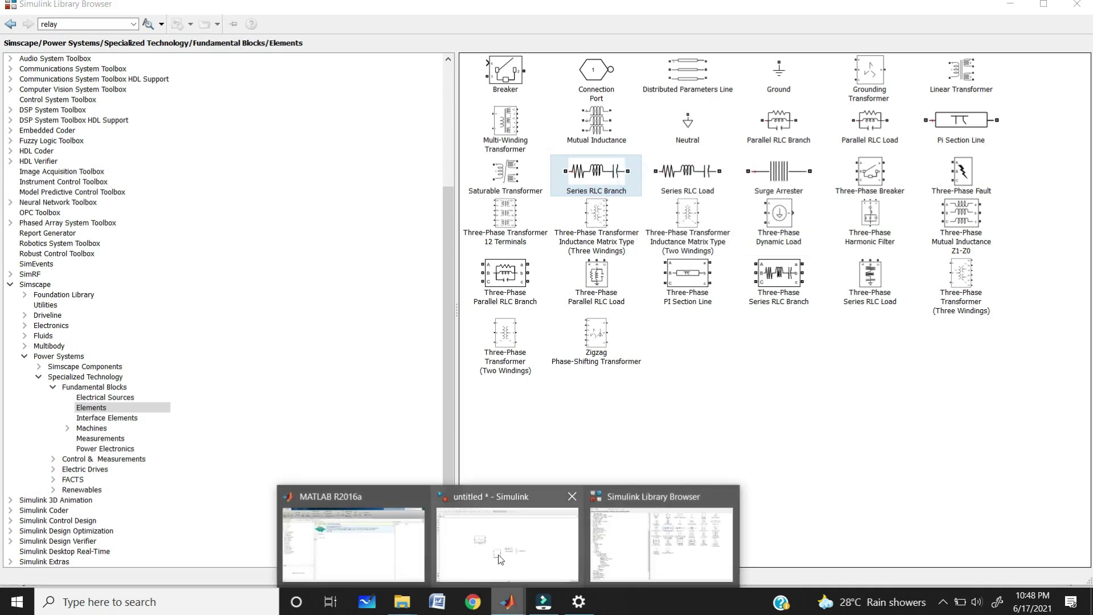
pyautogui.click(497, 554)
pyautogui.click(676, 199)
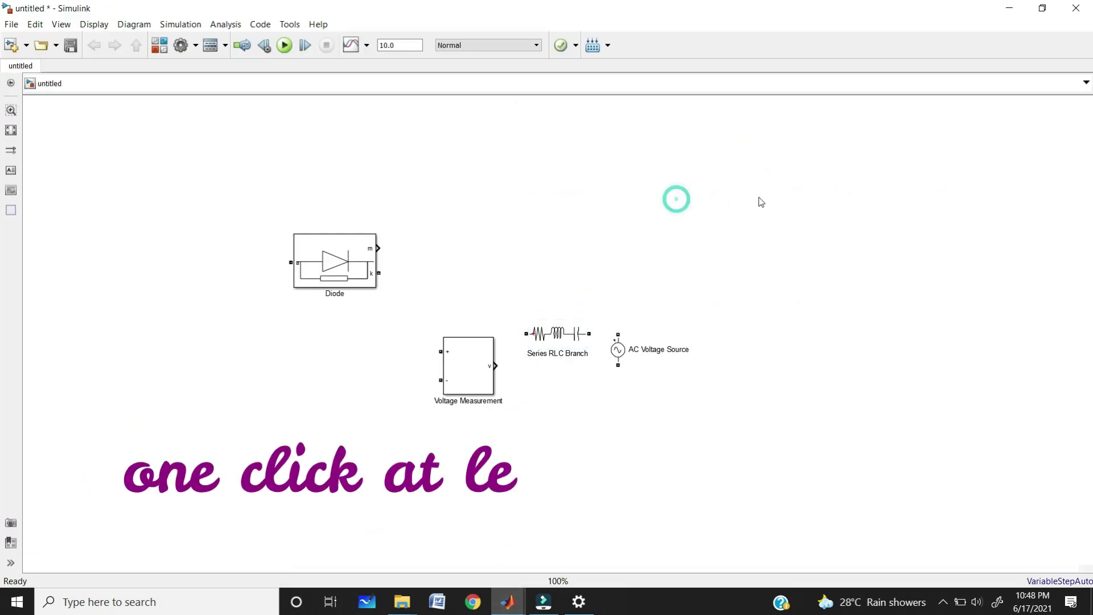
pyautogui.click(688, 214)
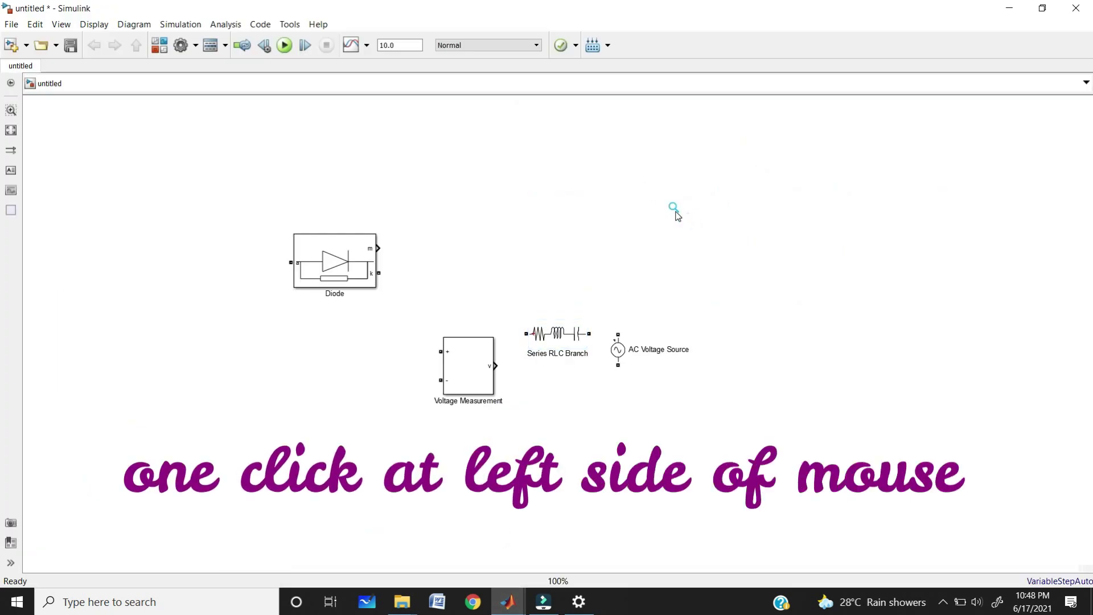
pyautogui.scroll(5, 675, 212)
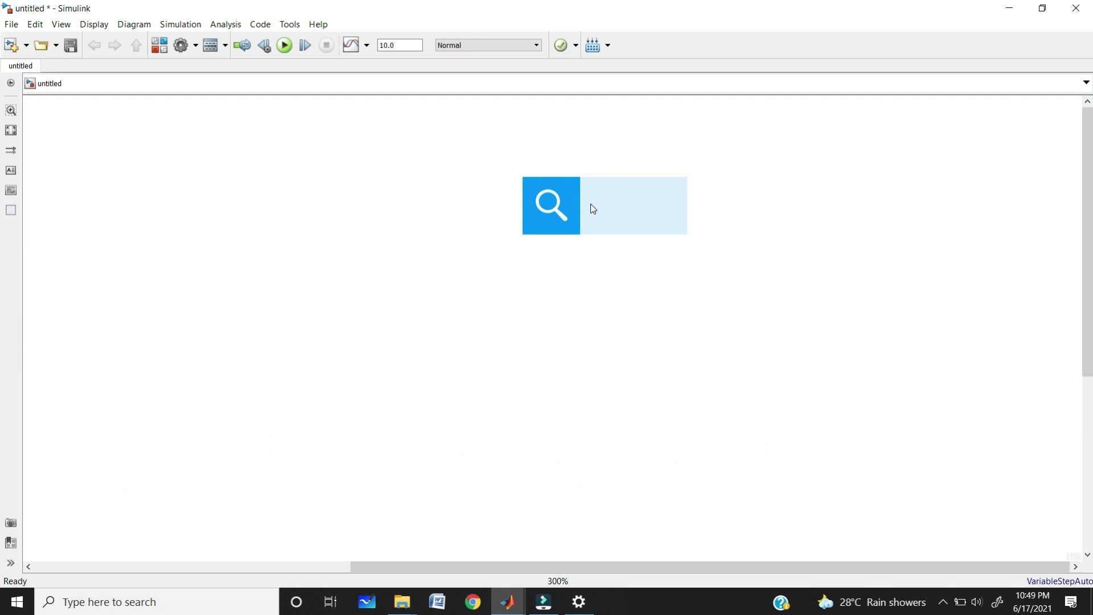
pyautogui.write('rlc br')
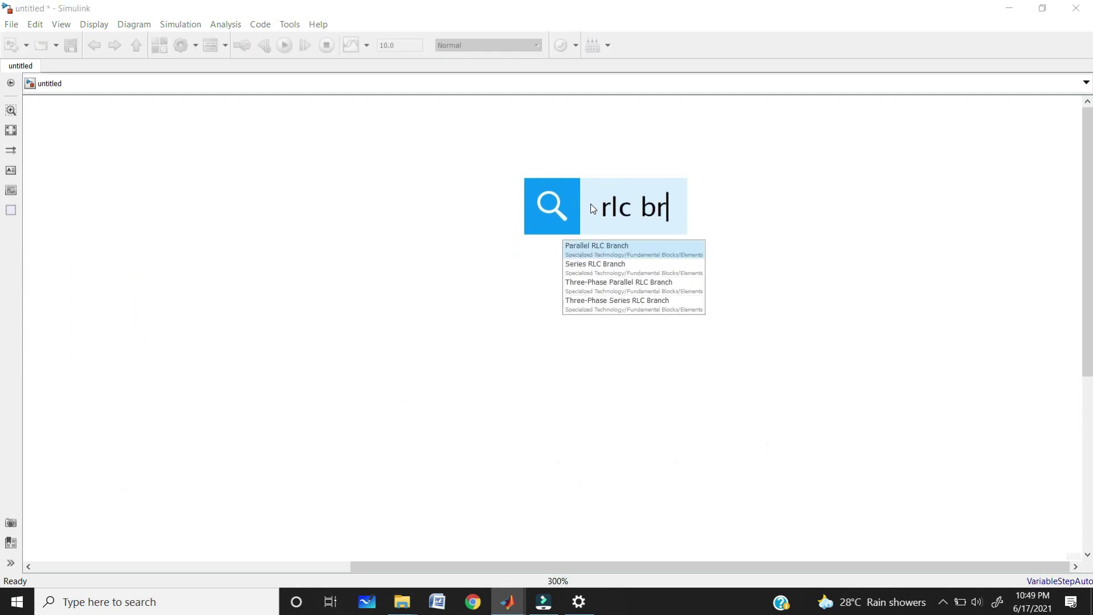
pyautogui.click(624, 271)
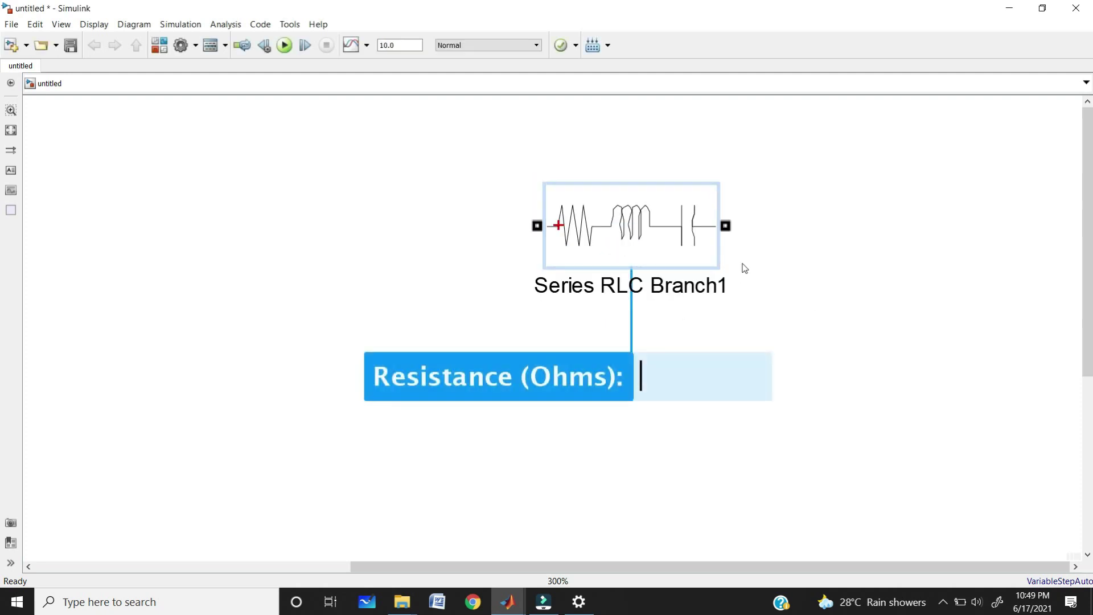
pyautogui.scroll(-3, 648, 358)
pyautogui.click(659, 462)
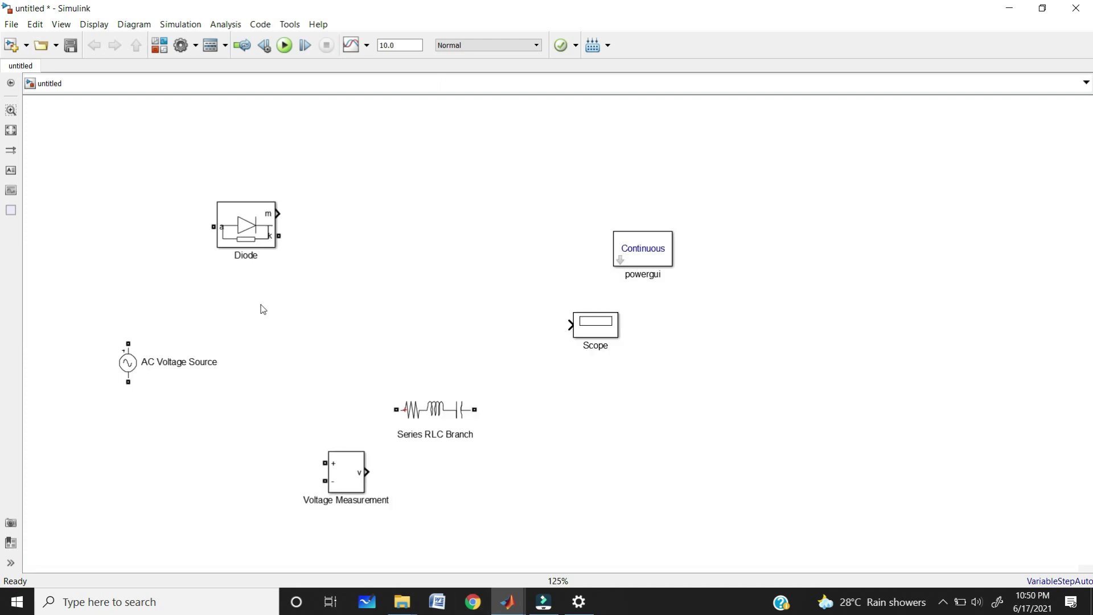
# - Move the Diode level with the AC source and wire the source's positive terminal to it
pyautogui.click(209, 360)
pyautogui.moveTo(246, 223); pyautogui.dragTo(246, 312)
pyautogui.moveTo(128, 343); pyautogui.dragTo(214, 315)
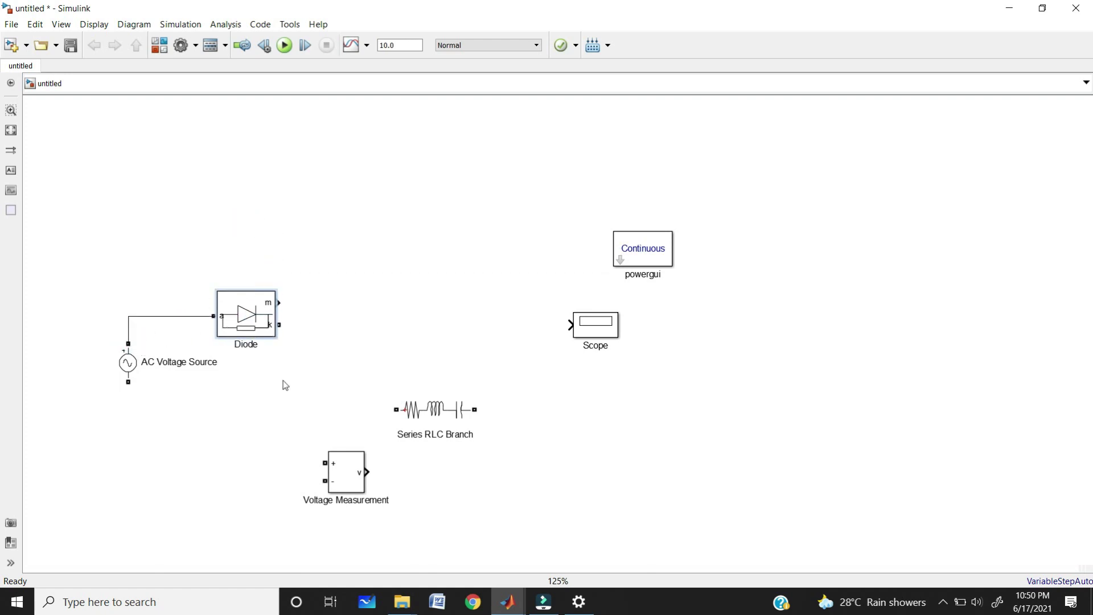
# - Place the Series RLC Branch next to the Diode
pyautogui.click(425, 424)
pyautogui.moveTo(424, 422); pyautogui.dragTo(371, 361)
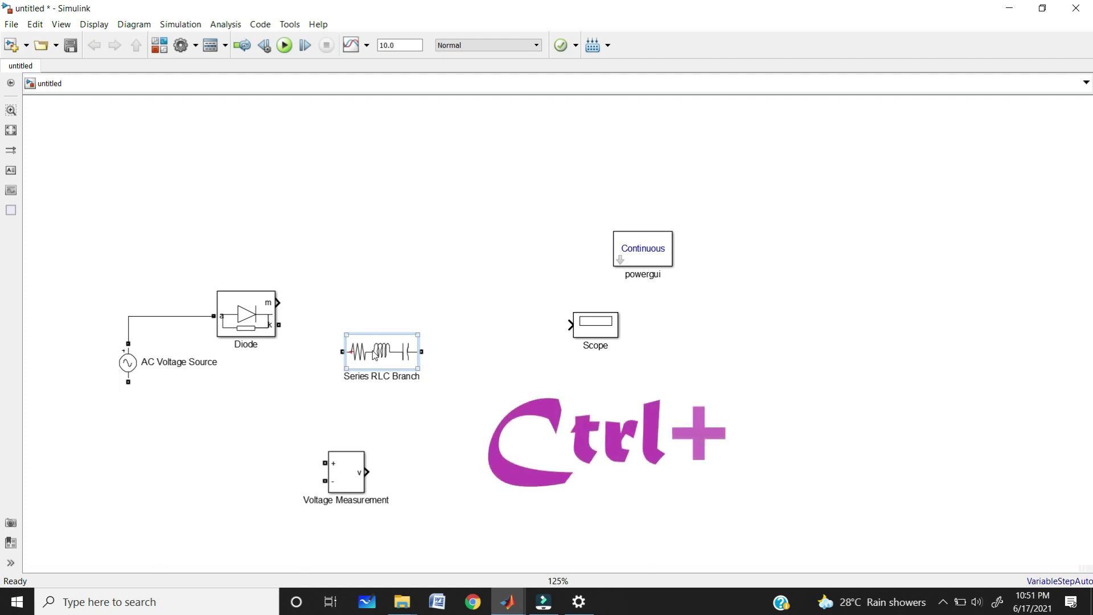
pyautogui.click(377, 355)
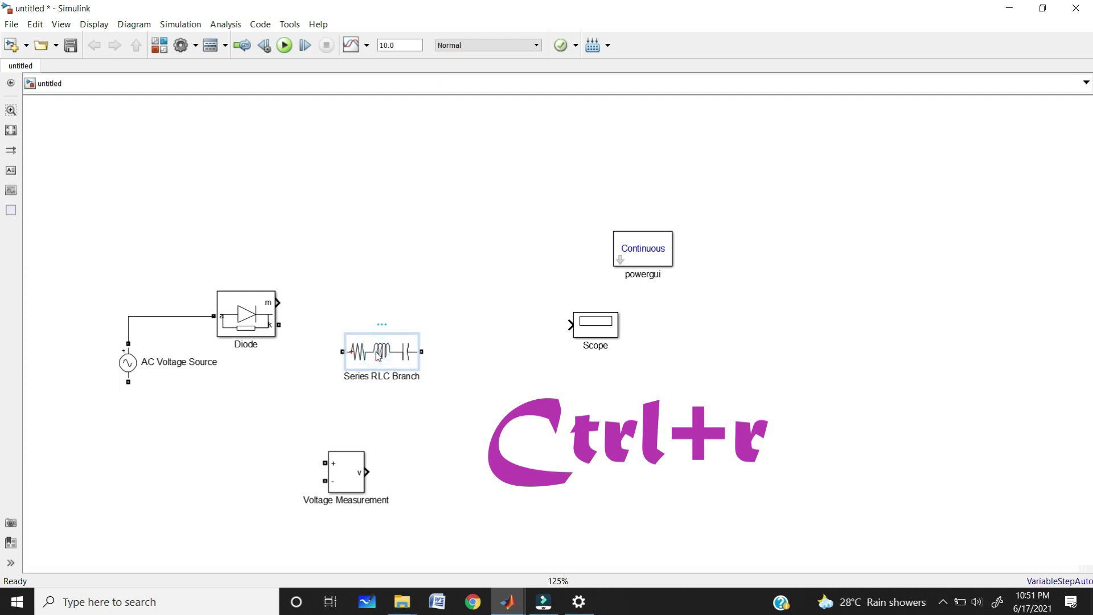
pyautogui.click(378, 354)
# - Rotate the Series RLC Branch upright and set its Branch type to R
pyautogui.hotkey('ctrl', 'r')
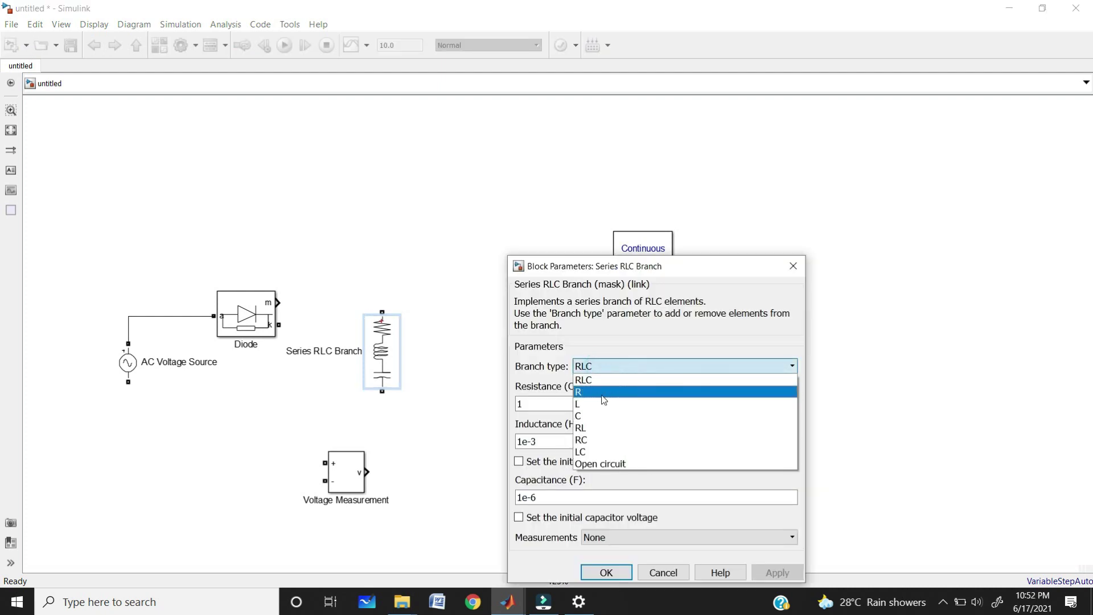
pyautogui.click(603, 398)
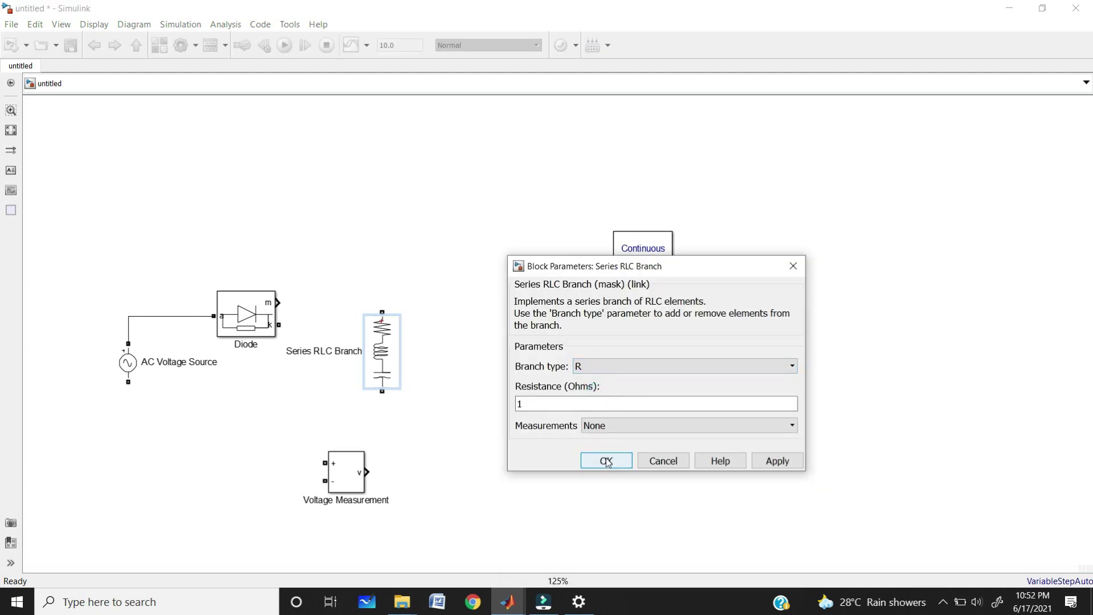
pyautogui.click(607, 460)
# - Move the Voltage Measurement block right and rotate the Diode to stand vertically
pyautogui.moveTo(346, 473); pyautogui.dragTo(506, 494)
pyautogui.click(233, 319)
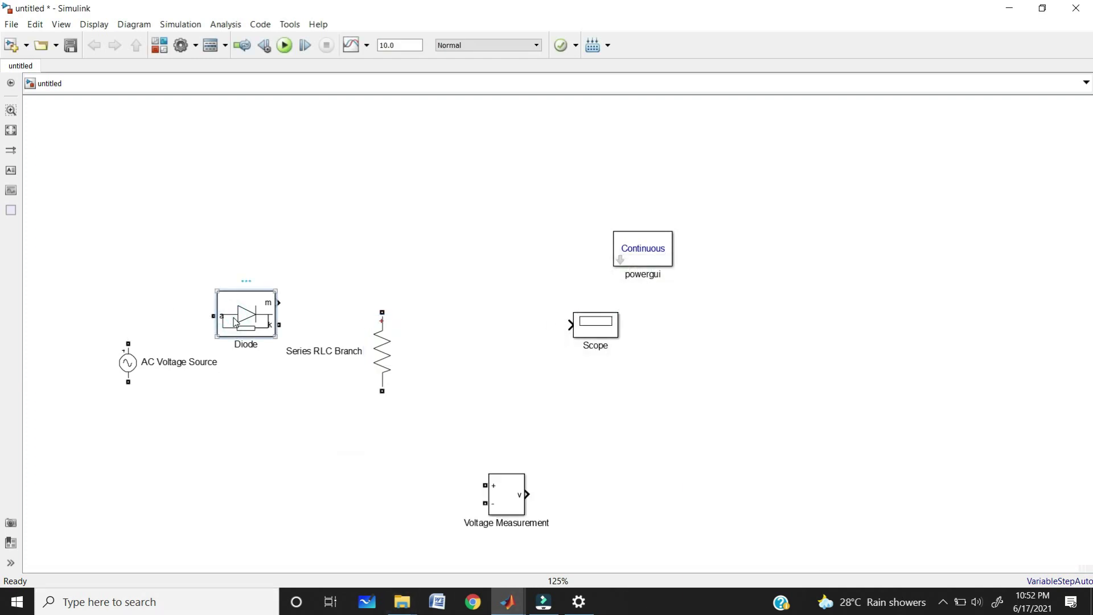
pyautogui.hotkey('ctrl', 'shift', 'r')
pyautogui.click(314, 266)
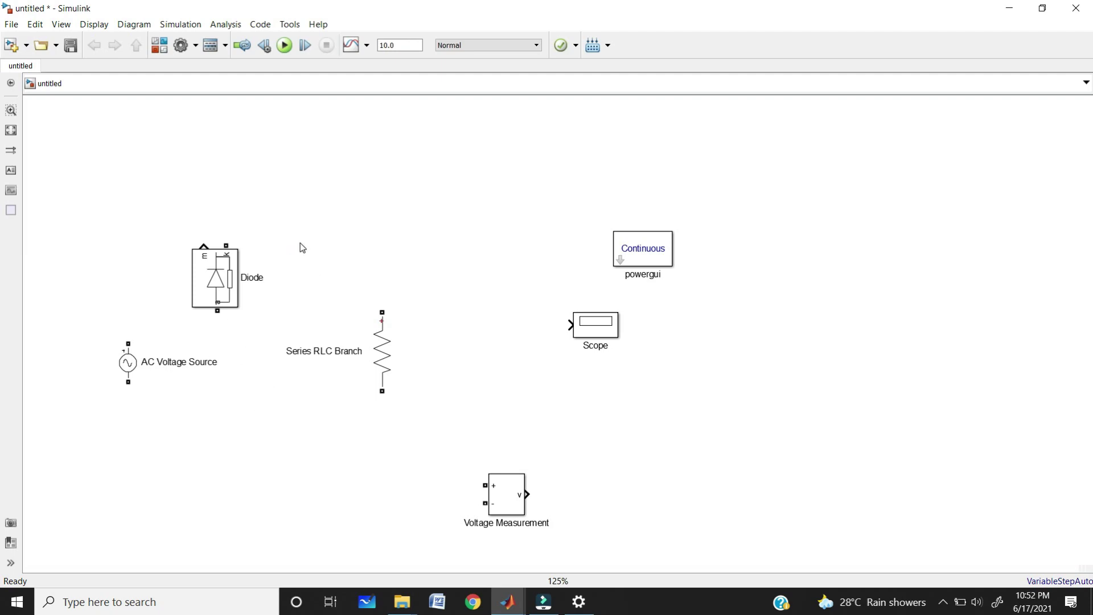
# - Copy the Diode into Diode1–Diode3 to form the bridge and wire it to the AC source
pyautogui.click(507, 602)
pyautogui.click(620, 514)
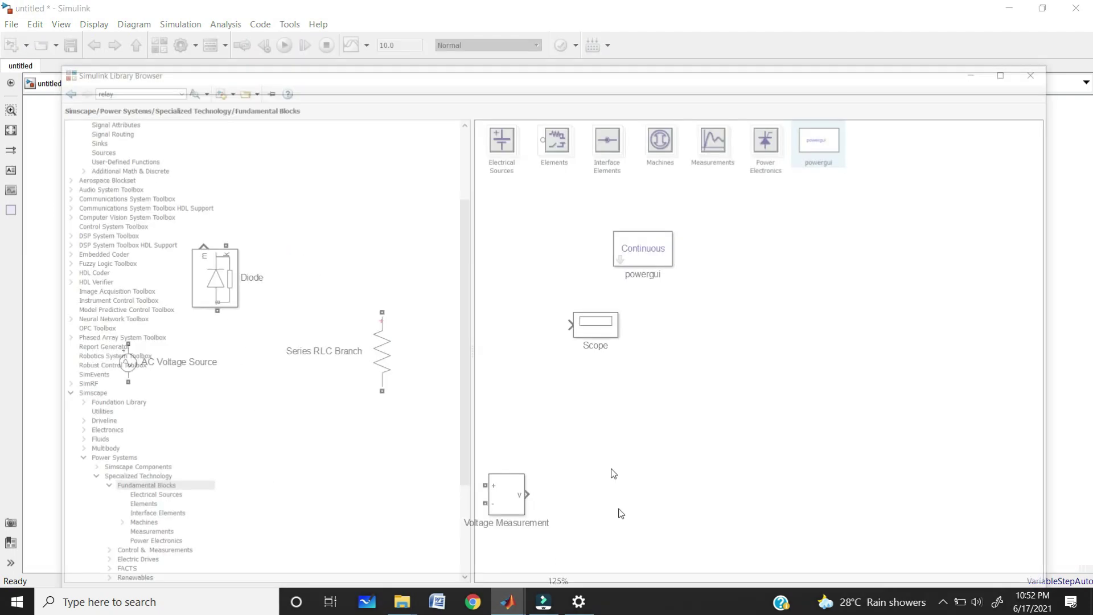
pyautogui.click(1006, 6)
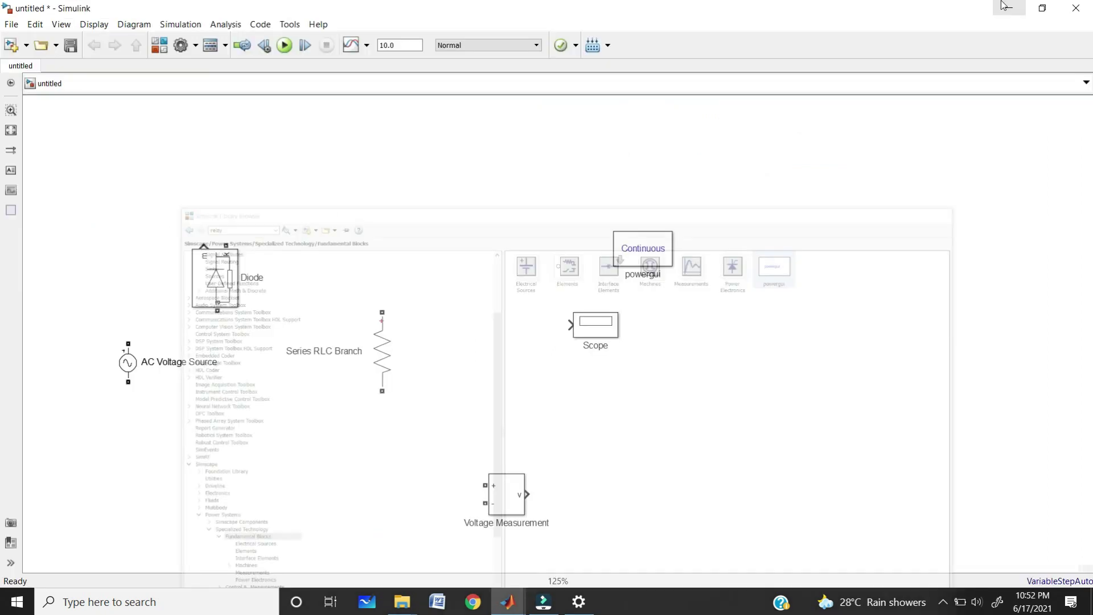
pyautogui.moveTo(221, 282); pyautogui.dragTo(204, 269)
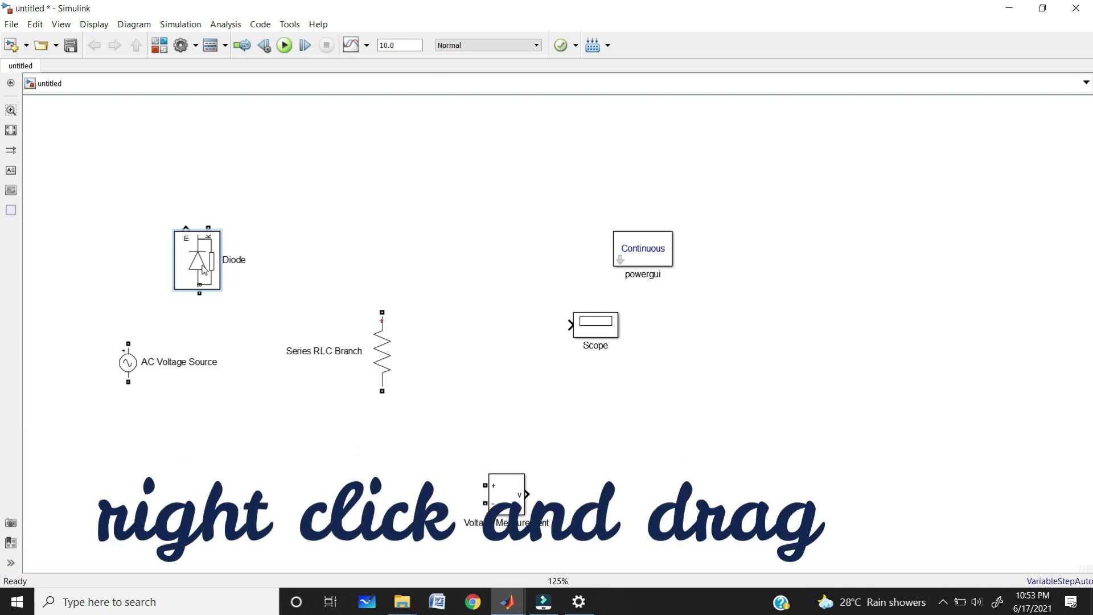
pyautogui.moveTo(205, 269); pyautogui.dragTo(314, 269)
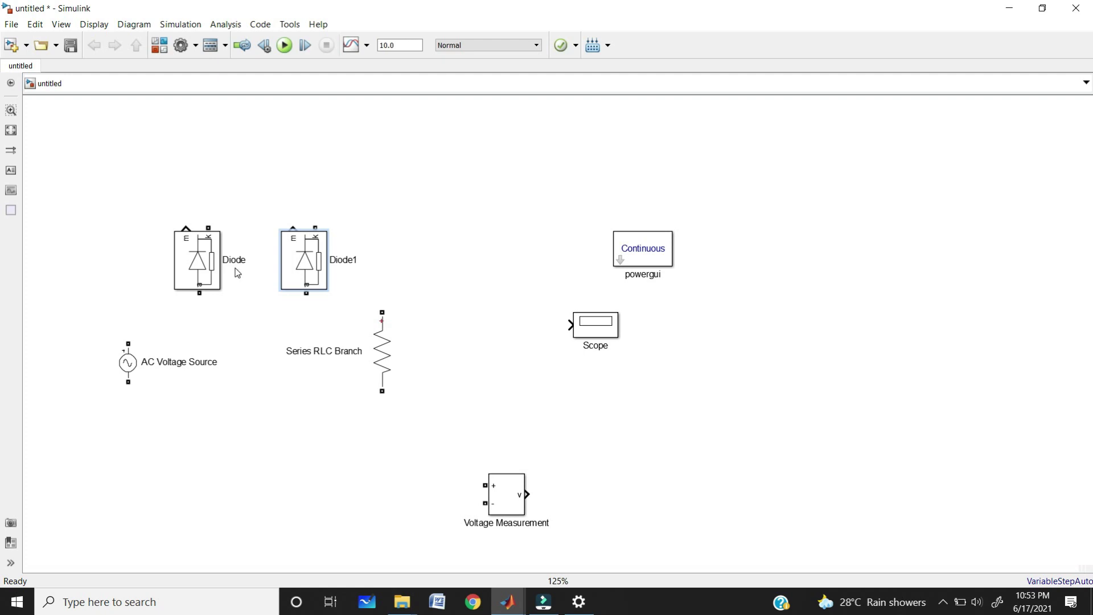
pyautogui.click(201, 271)
pyautogui.moveTo(201, 271)
pyautogui.mouseDown()
pyautogui.moveTo(206, 364)
pyautogui.moveTo(317, 364)
pyautogui.mouseUp()
pyautogui.moveTo(209, 330); pyautogui.dragTo(200, 292)
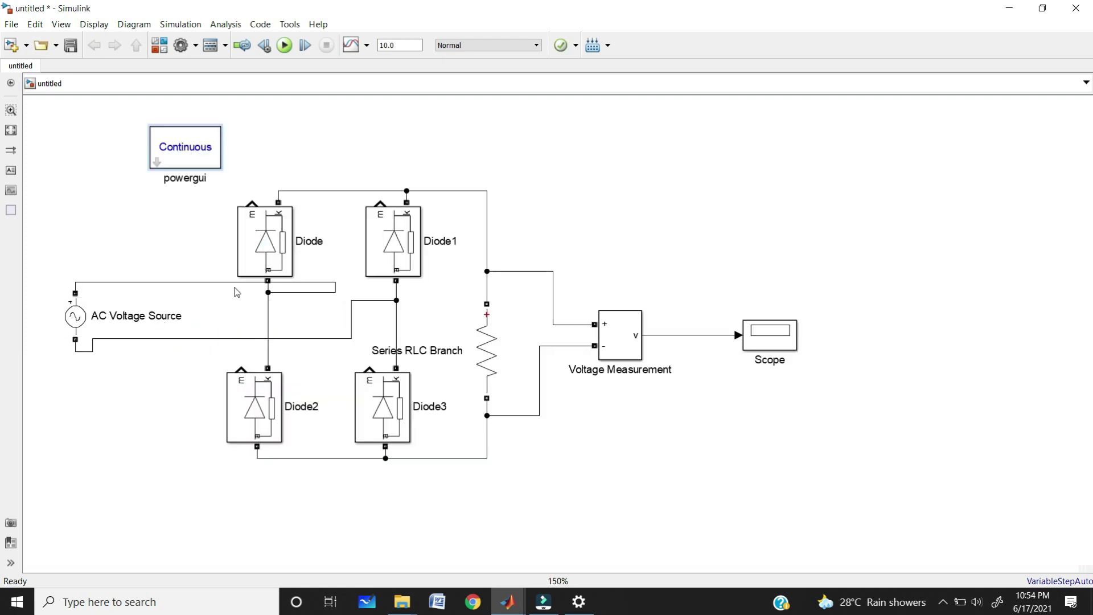
pyautogui.moveTo(227, 281); pyautogui.dragTo(230, 294)
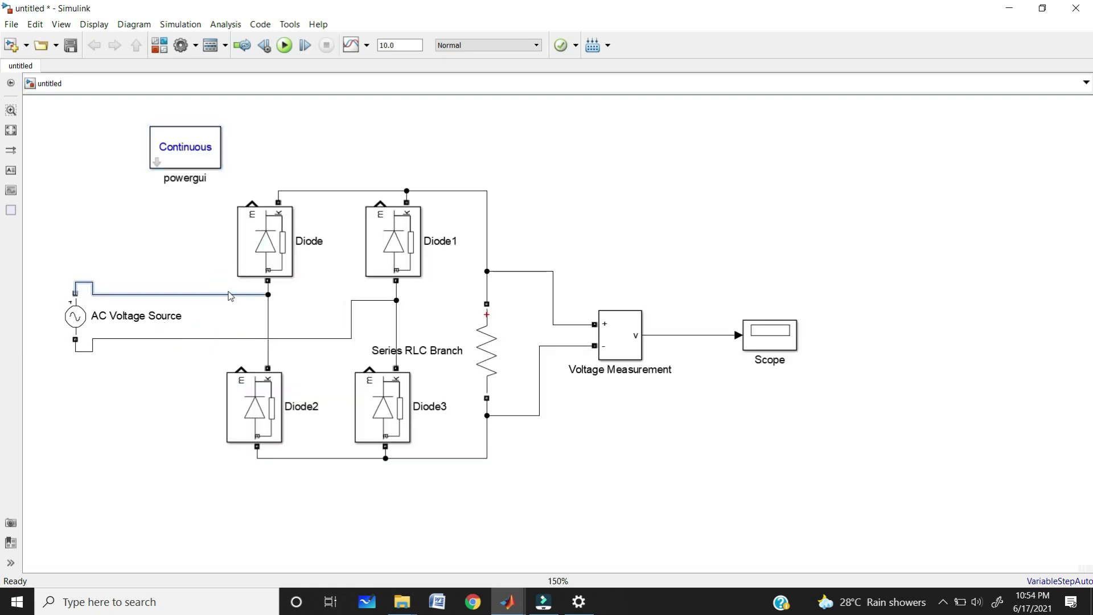
pyautogui.click(495, 362)
pyautogui.click(754, 122)
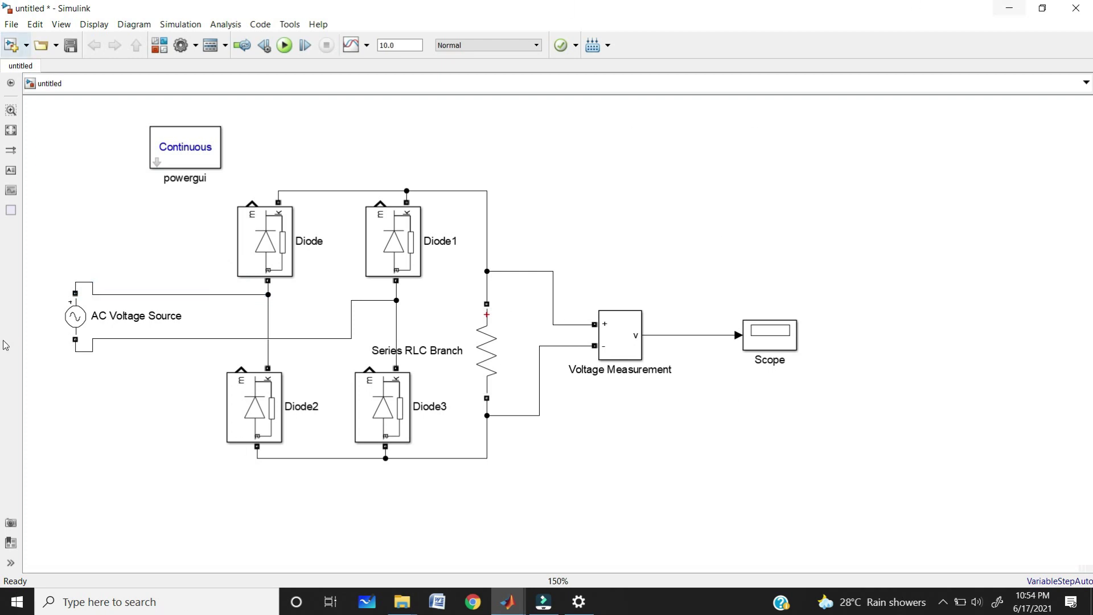
pyautogui.click(502, 359)
pyautogui.click(490, 356)
pyautogui.click(685, 238)
pyautogui.click(490, 341)
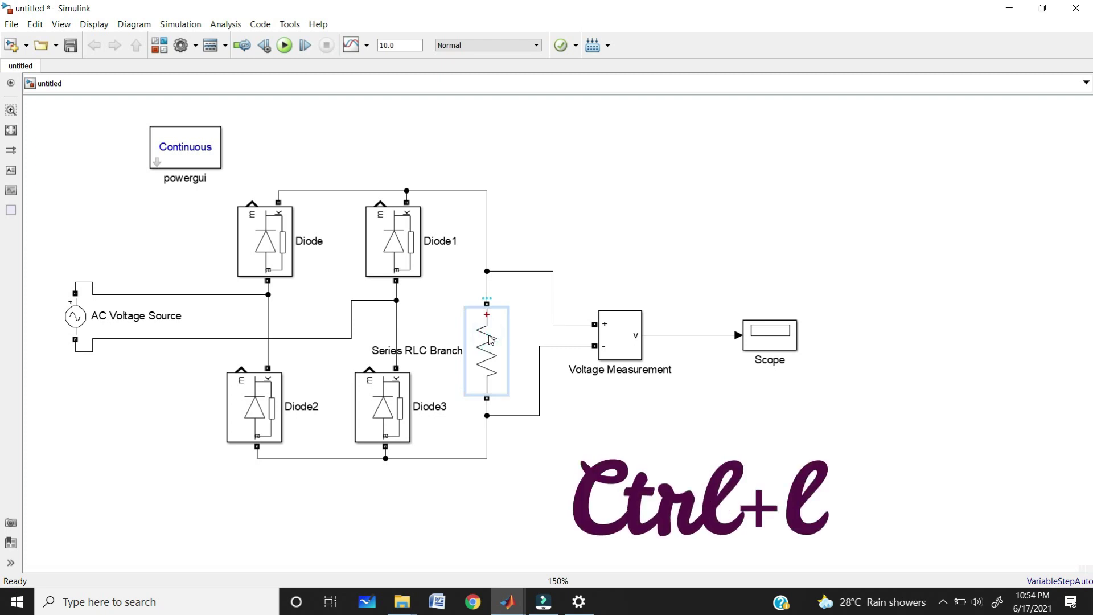
pyautogui.hotkey('ctrl', 'l')
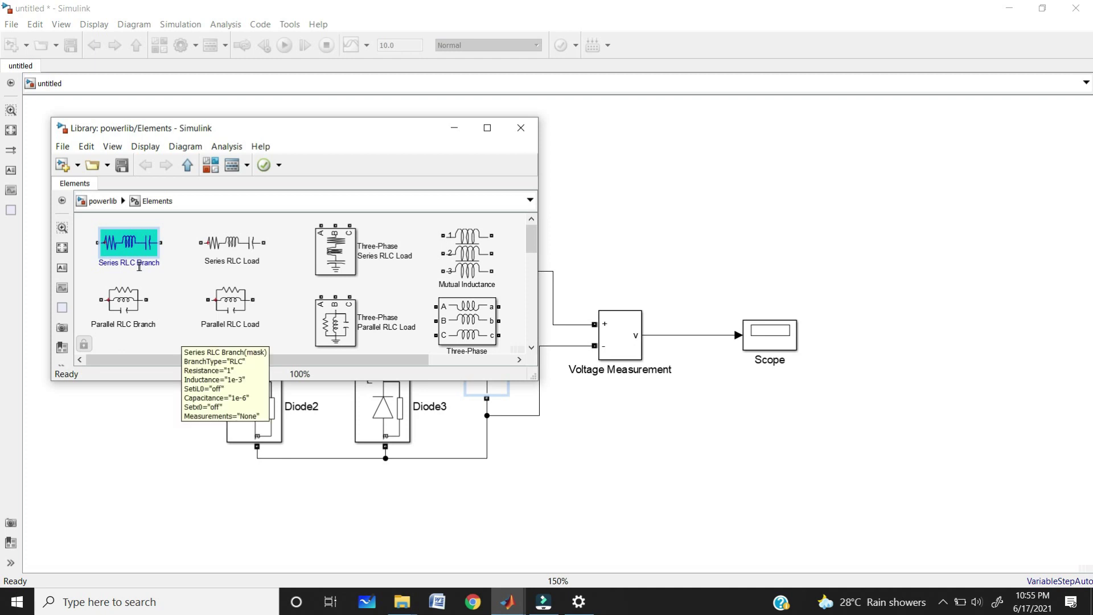
pyautogui.click(401, 245)
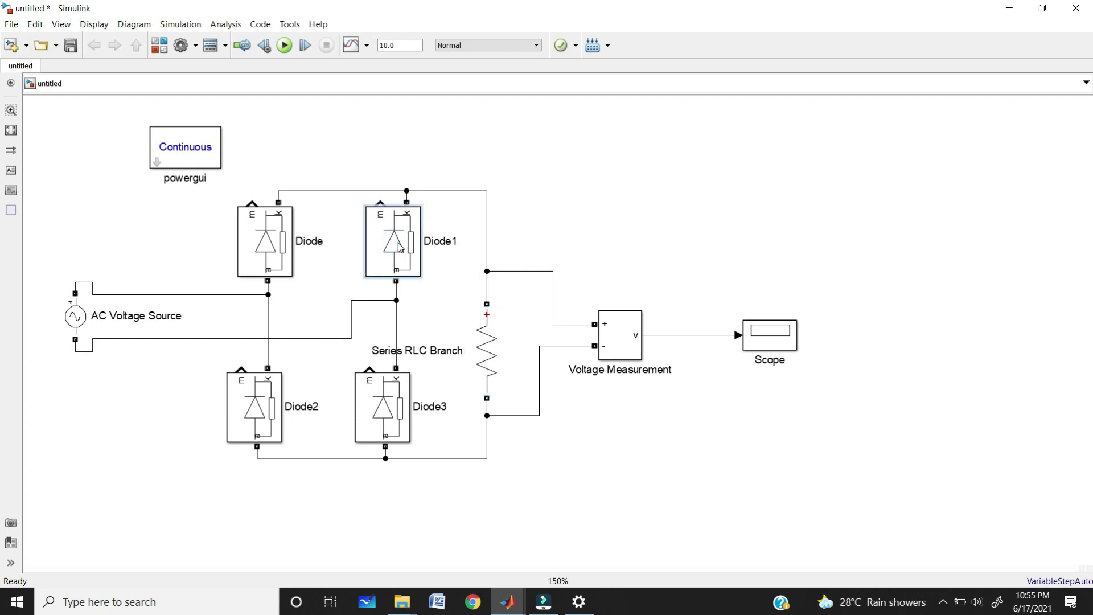
# - Close the library window and box-select the four bridge diodes together with their wires
pyautogui.hotkey('alt', 'Tab')
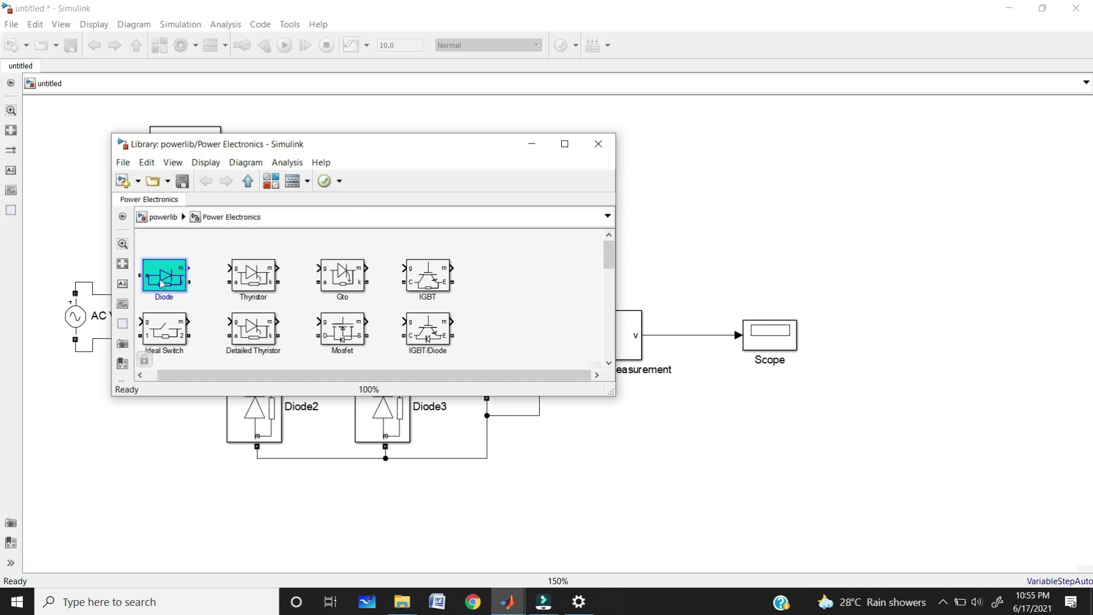
pyautogui.hotkey('alt', 'Tab')
pyautogui.click(600, 143)
pyautogui.click(268, 209)
pyautogui.moveTo(199, 198); pyautogui.dragTo(403, 452)
pyautogui.click(632, 229)
pyautogui.moveTo(217, 208); pyautogui.dragTo(355, 339)
pyautogui.click(425, 312)
pyautogui.moveTo(203, 235); pyautogui.dragTo(382, 395)
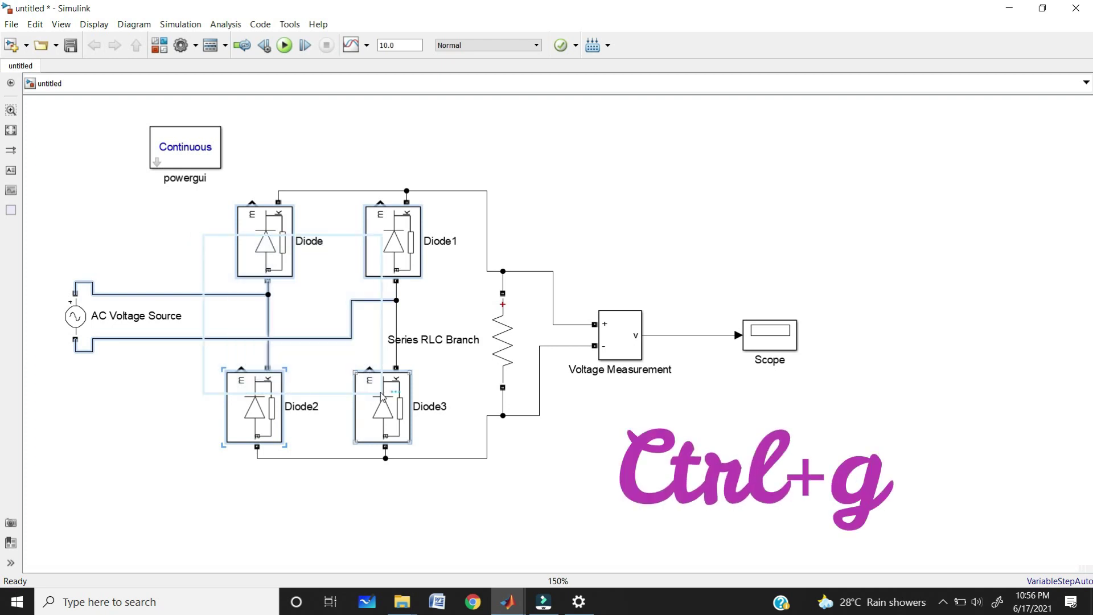
# - Group the four diodes into a subsystem with Ctrl+G, rename it 'diodes', and open it
pyautogui.hotkey('ctrl', 'g')
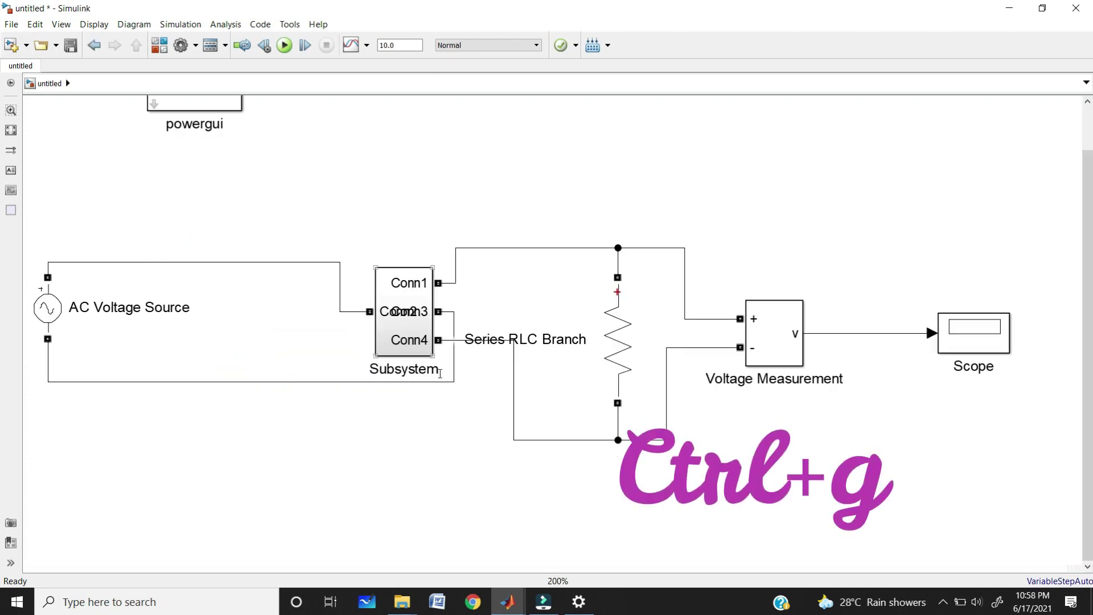
pyautogui.click(439, 373)
pyautogui.doubleClick(438, 372)
pyautogui.press('BackSpace')
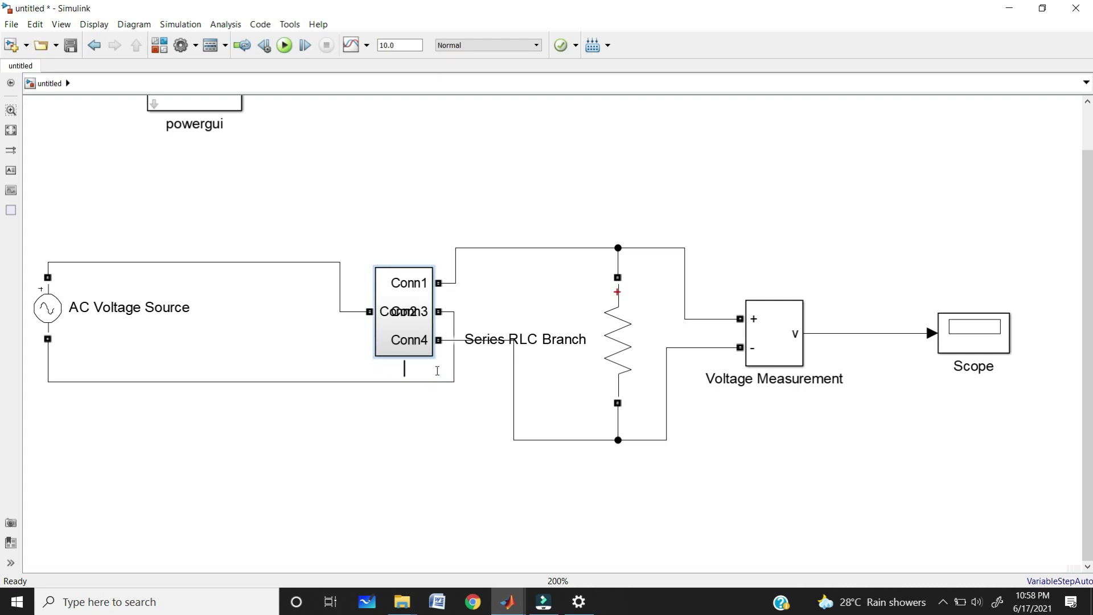
pyautogui.write('diodes')
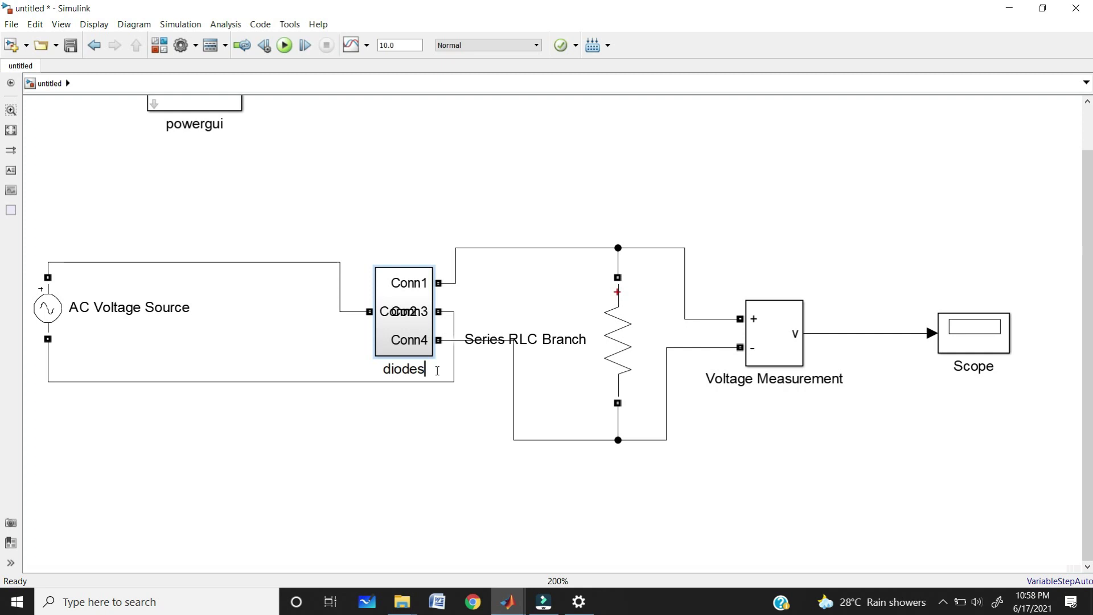
pyautogui.click(439, 492)
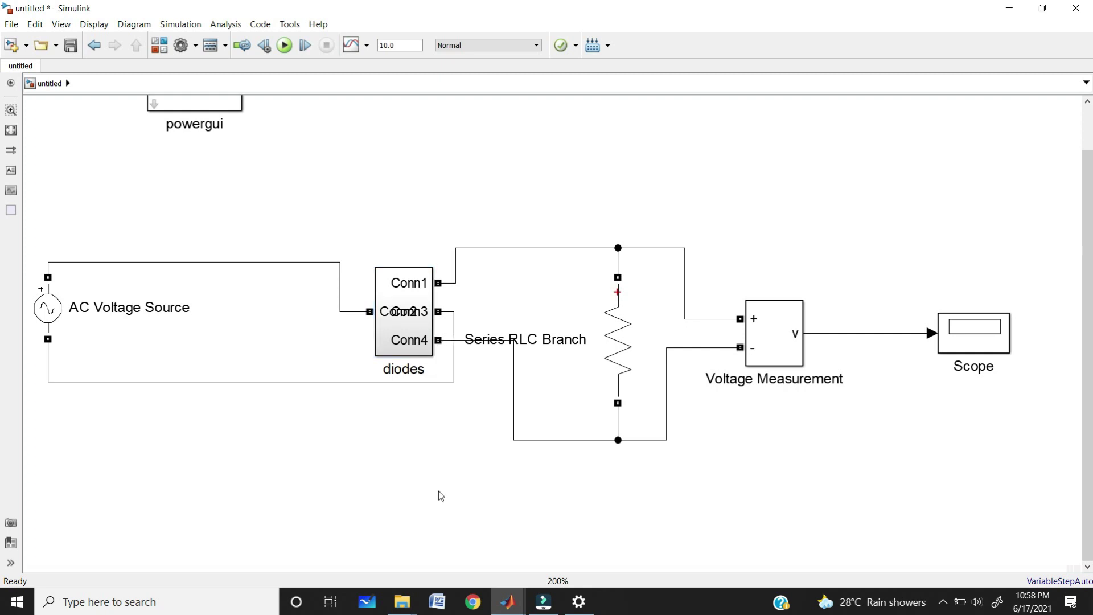
pyautogui.click(411, 322)
pyautogui.doubleClick(410, 319)
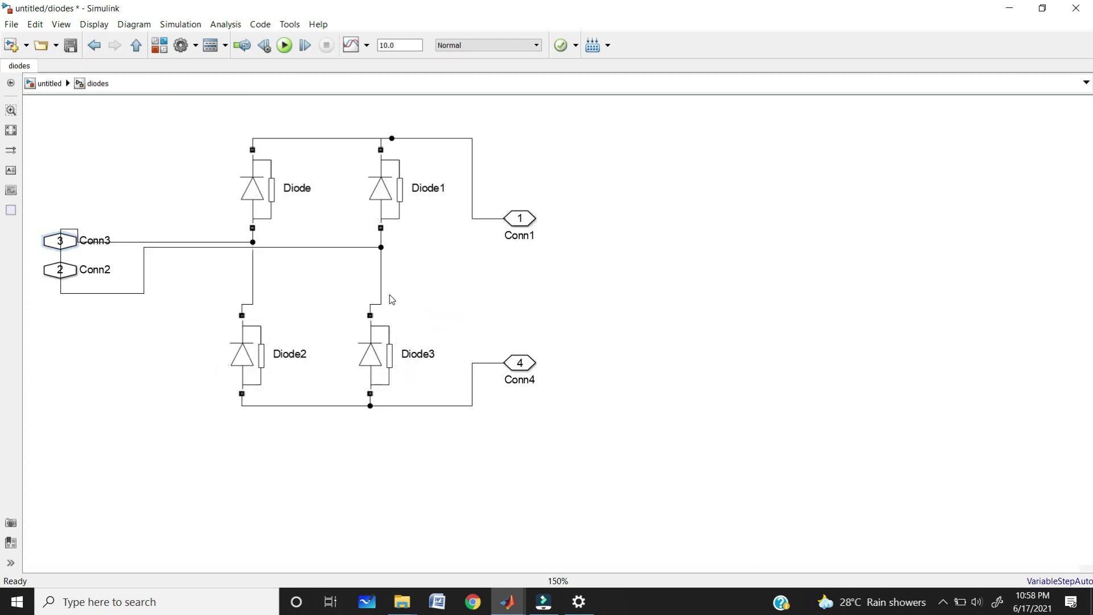
# - Reopen the diodes subsystem, look under the Diode block's mask, then return to the top-level model
pyautogui.press('Escape')
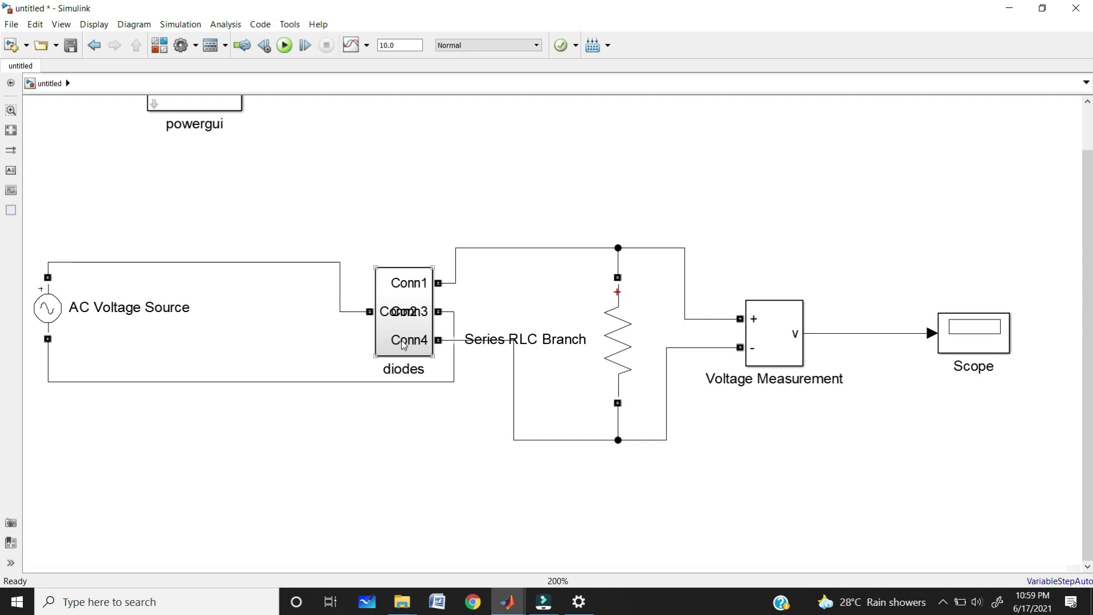
pyautogui.doubleClick(402, 344)
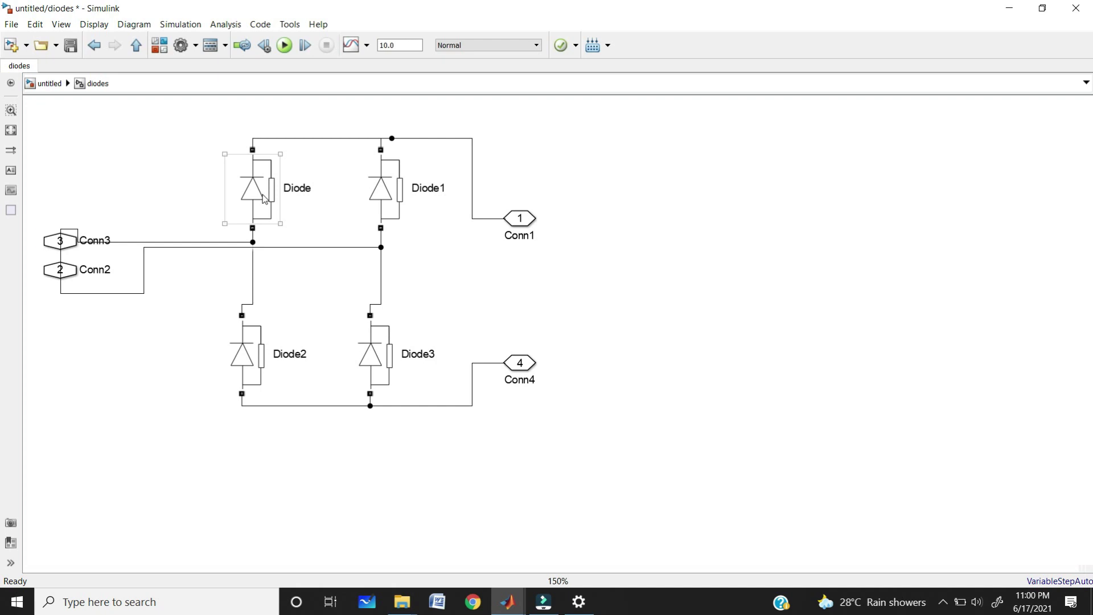
pyautogui.click(269, 239)
pyautogui.click(267, 183)
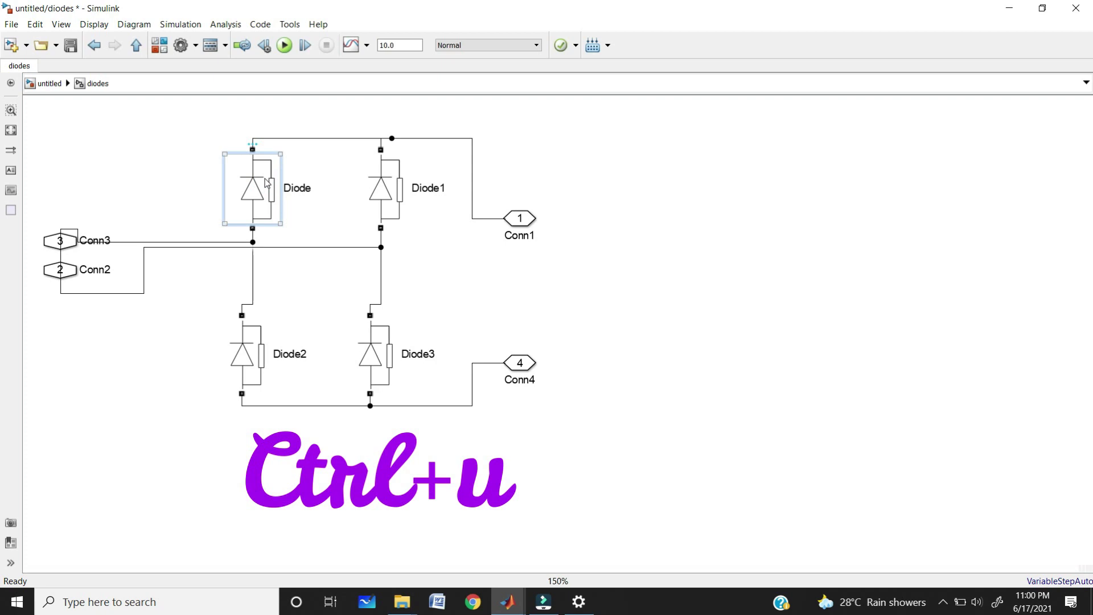
pyautogui.hotkey('ctrl', 'u')
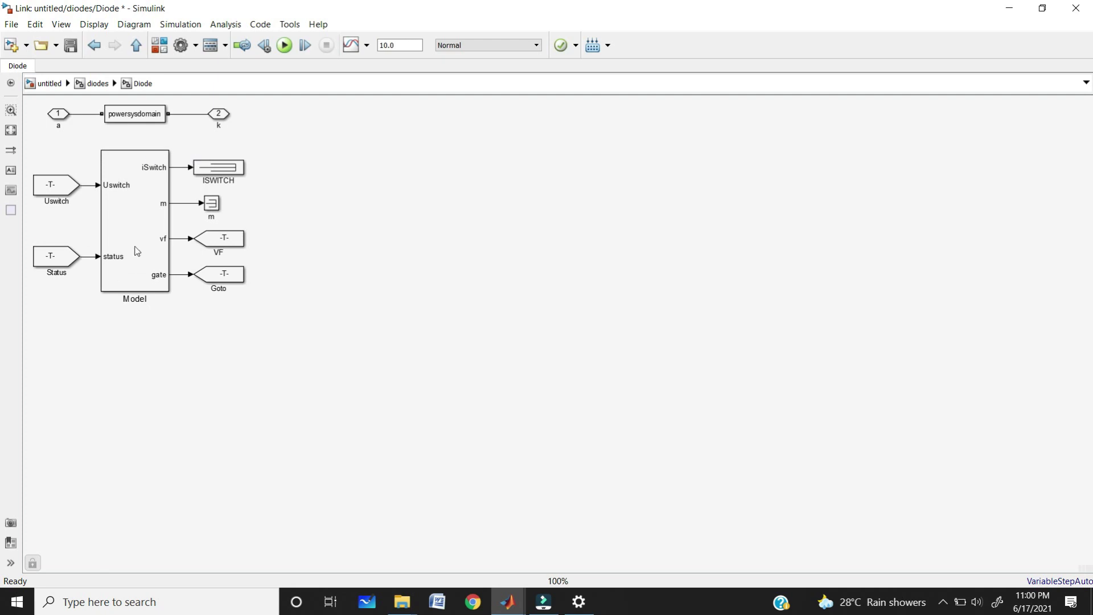
pyautogui.click(141, 49)
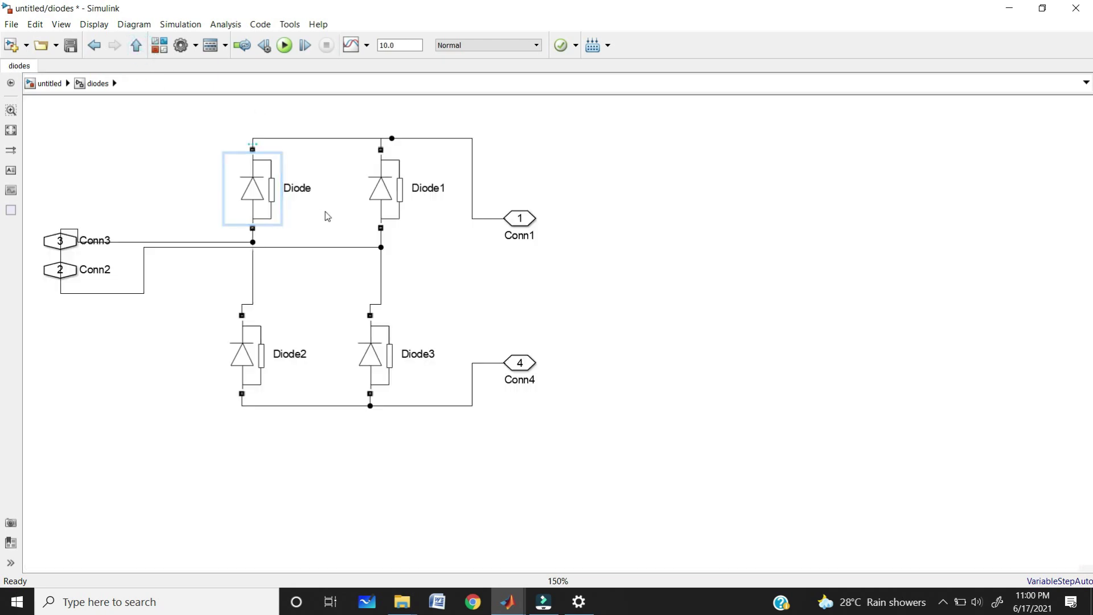
pyautogui.press('Escape')
pyautogui.click(50, 310)
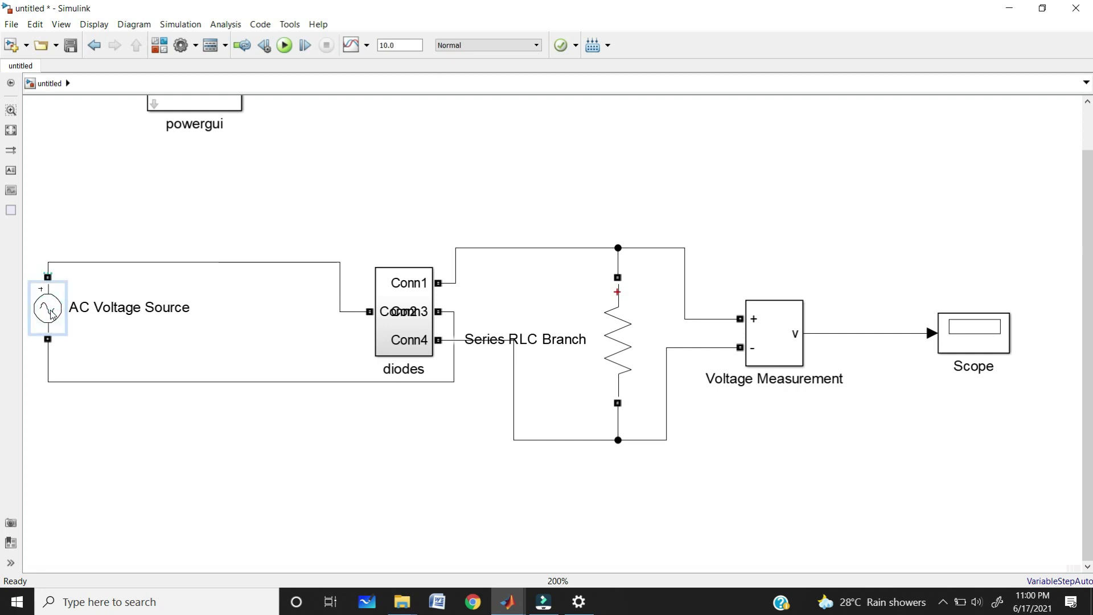
pyautogui.hotkey('ctrl', 'u')
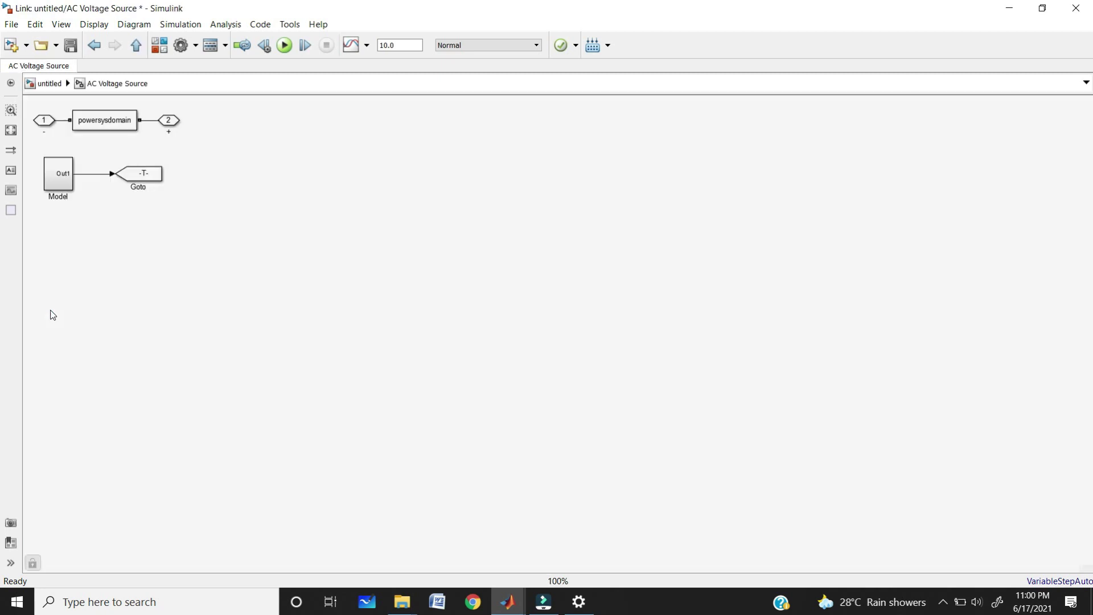
pyautogui.scroll(5, 78, 165)
pyautogui.scroll(-5, 77, 195)
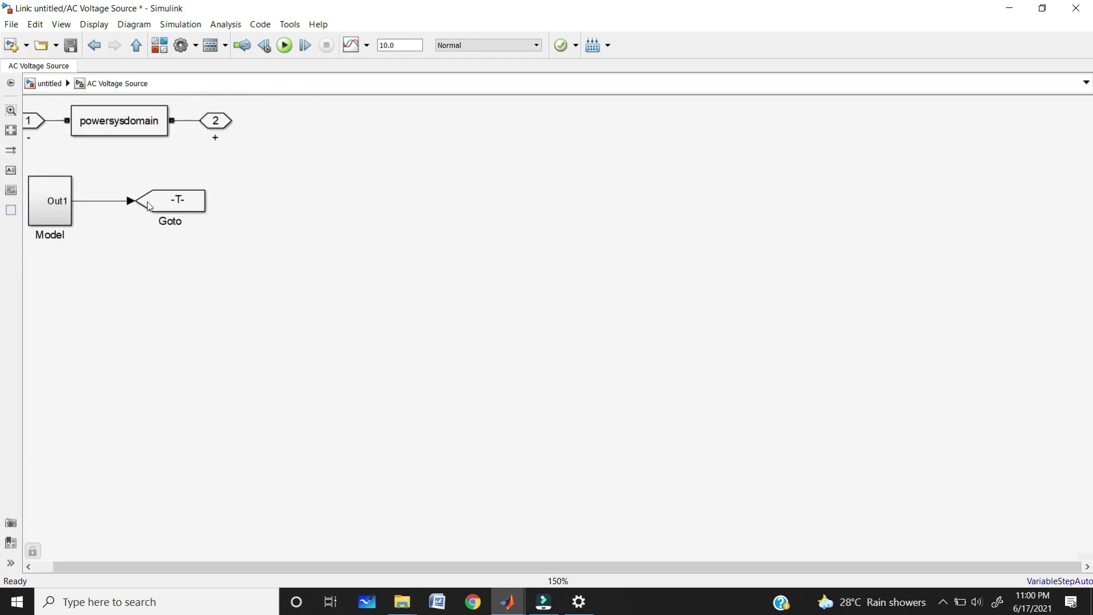
pyautogui.press('Escape')
pyautogui.click(617, 330)
pyautogui.click(396, 347)
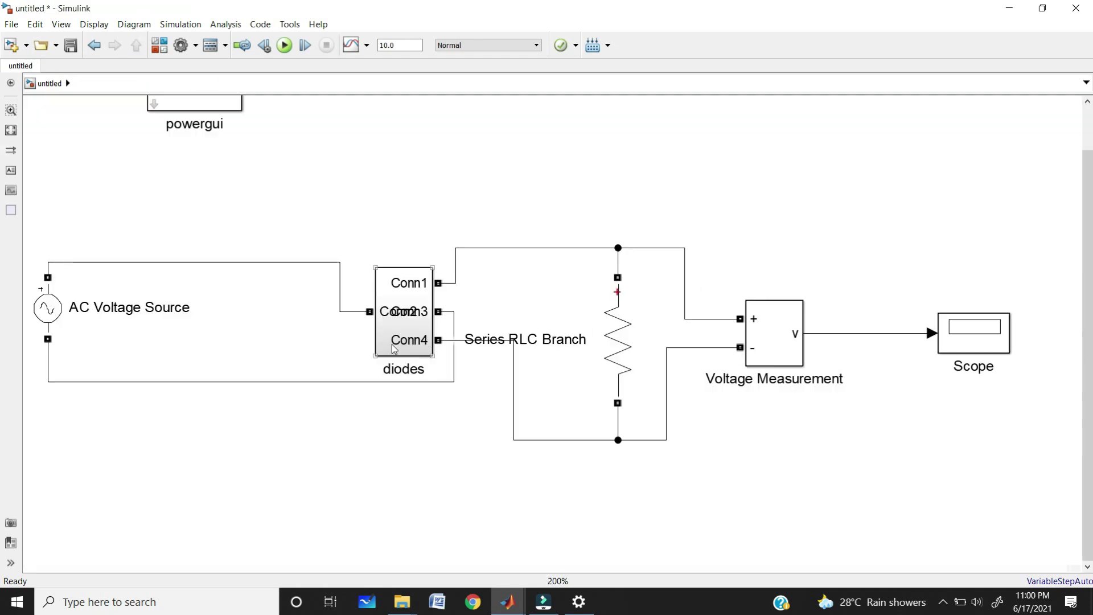
pyautogui.scroll(2, 407, 344)
pyautogui.scroll(-2, 410, 342)
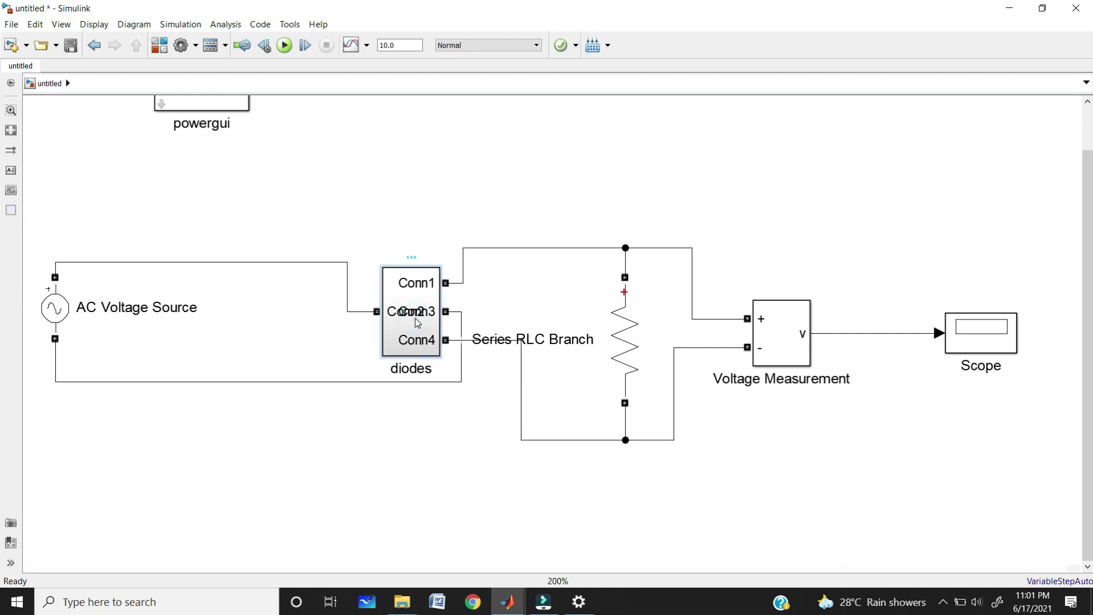
pyautogui.hotkey('ctrl', 'm')
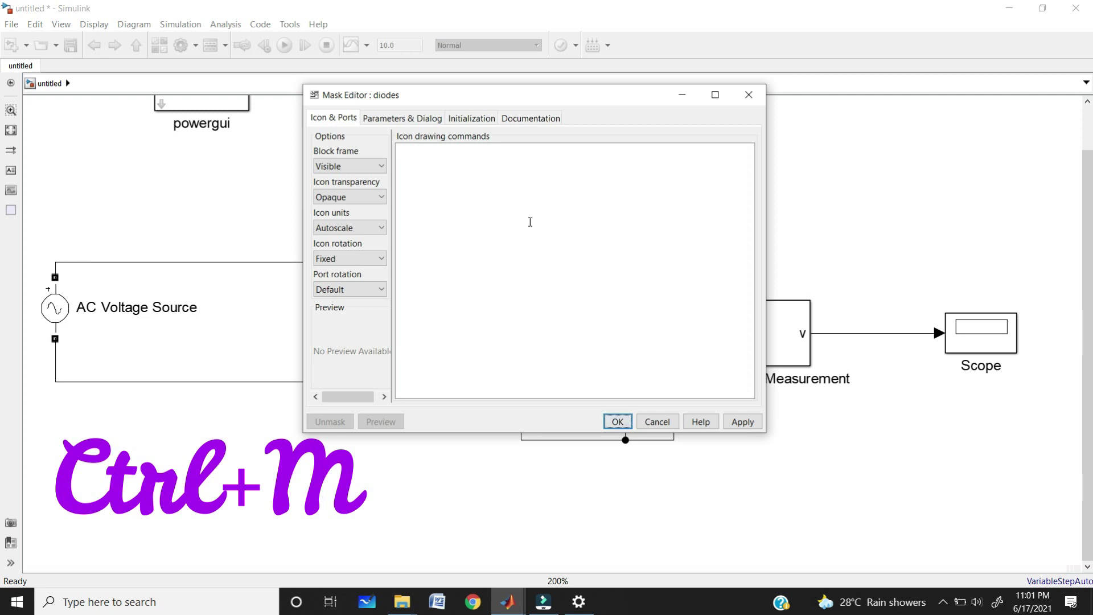
# - Close the Mask Editor without changes and delete the diodes subsystem with its wires
pyautogui.moveTo(512, 94); pyautogui.dragTo(729, 109)
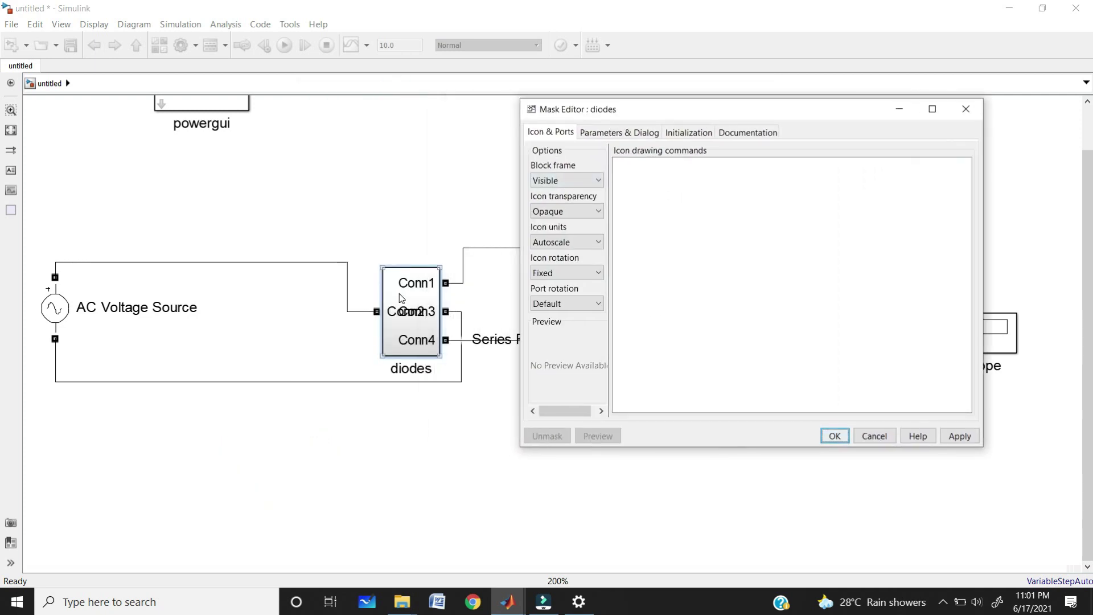
pyautogui.click(90, 309)
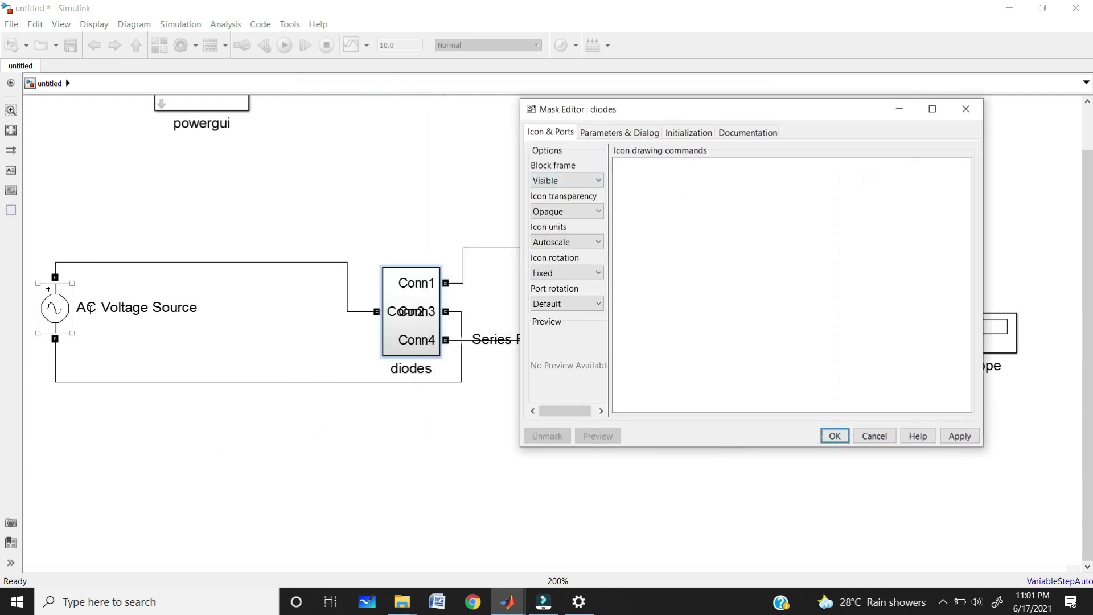
pyautogui.click(966, 109)
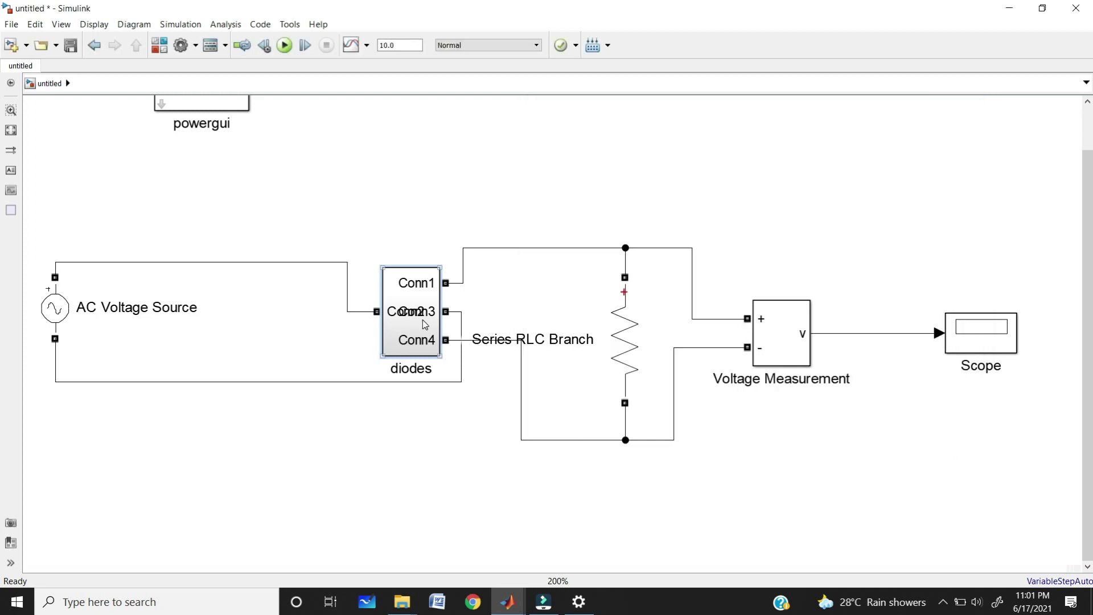
pyautogui.doubleClick(423, 319)
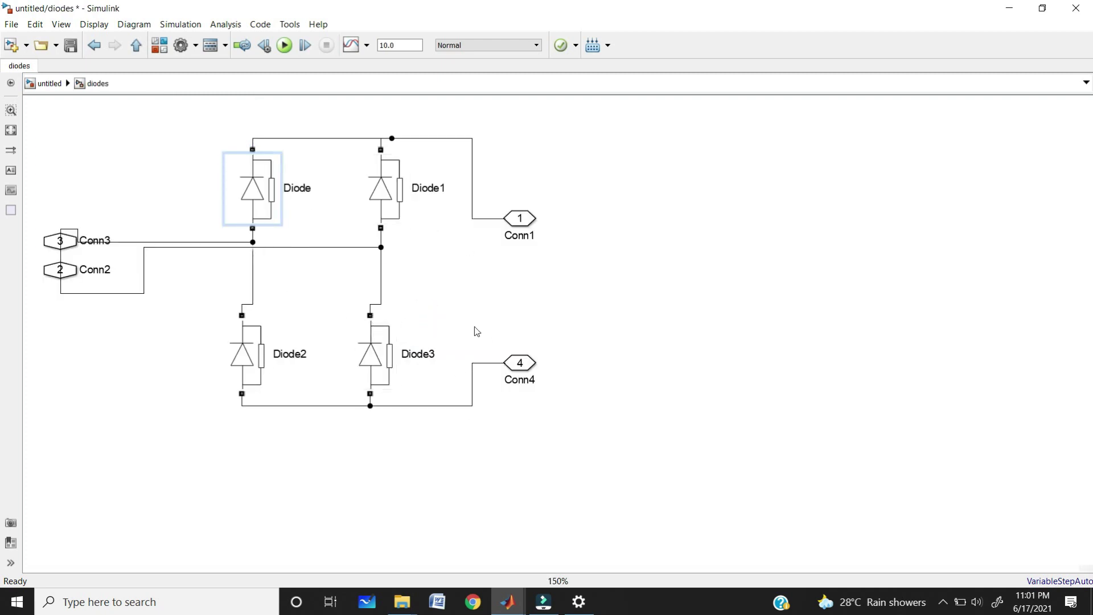
pyautogui.click(136, 45)
pyautogui.press('Delete')
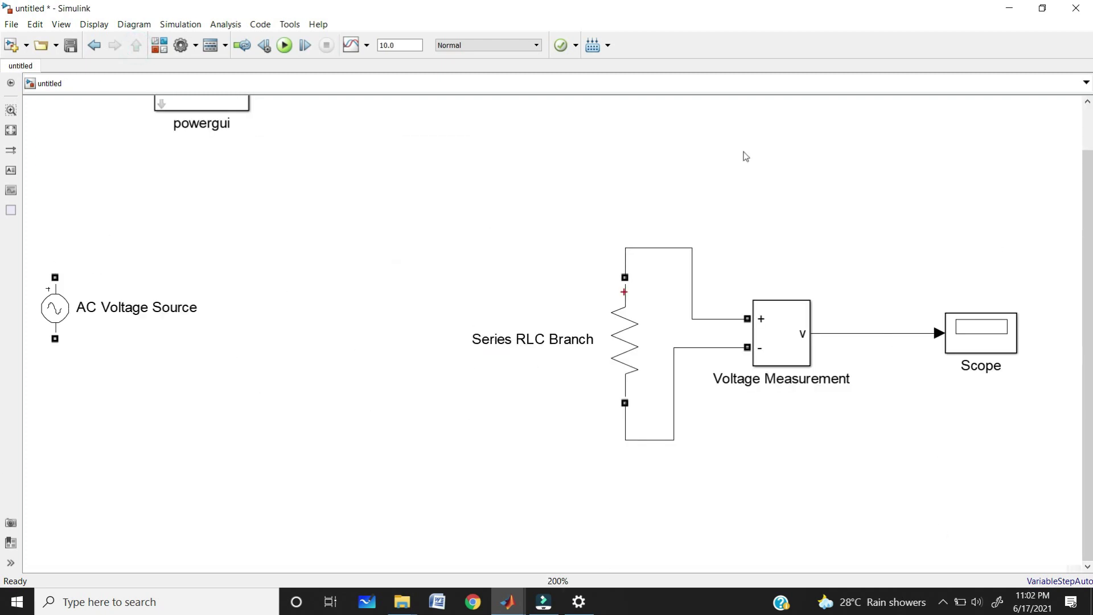
# - Add a Universal Bridge from the Power Electronics library and place it left of the load
pyautogui.moveTo(508, 602)
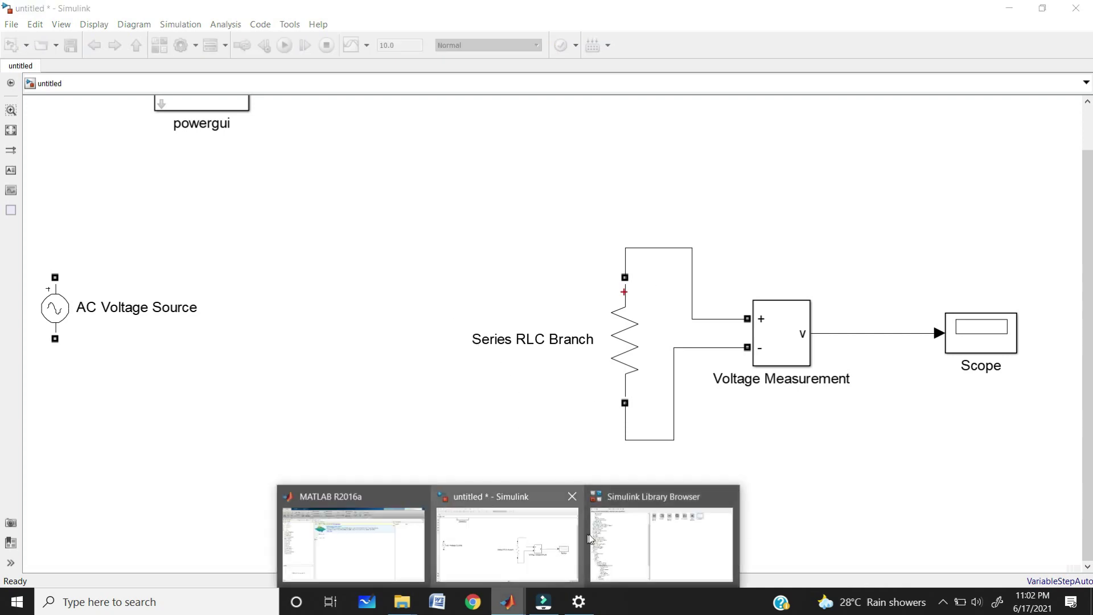
pyautogui.click(592, 538)
pyautogui.scroll(-5, 108, 370)
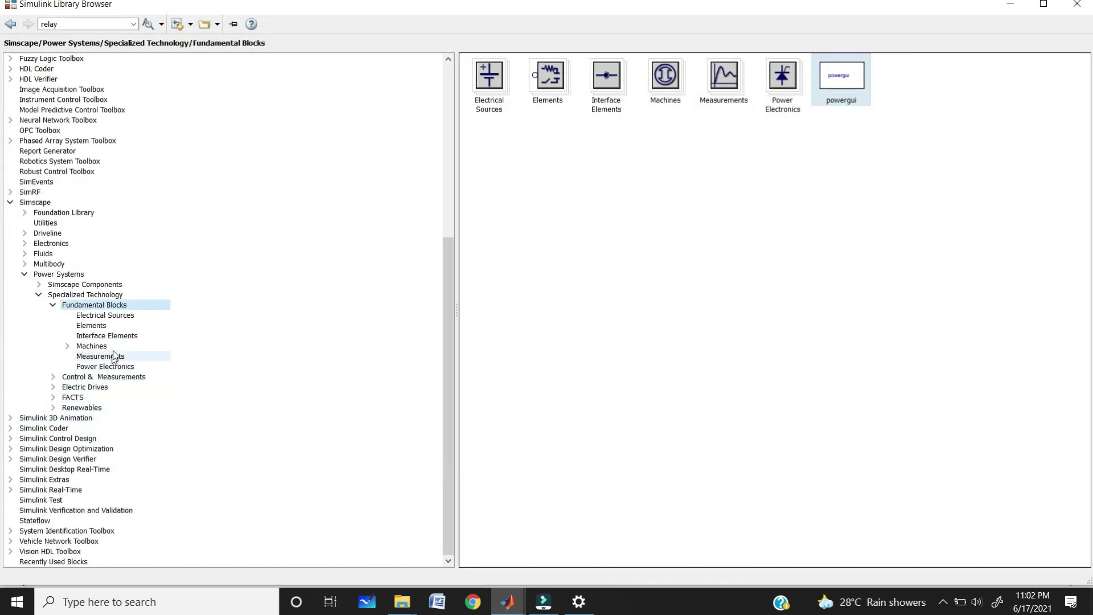
pyautogui.click(104, 366)
pyautogui.rightClick(1041, 185)
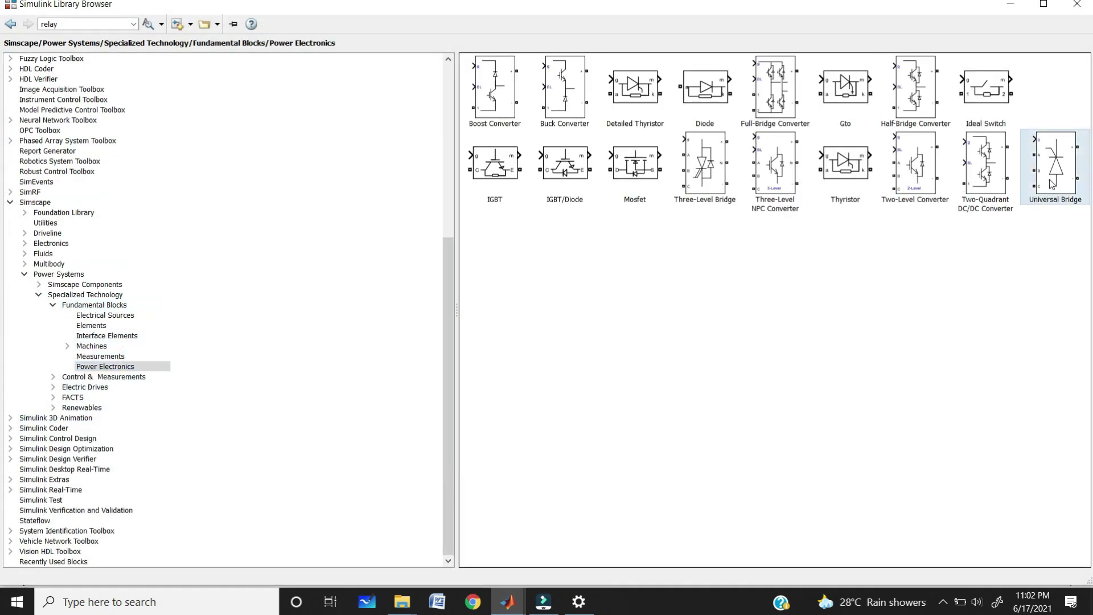
pyautogui.click(1044, 186)
pyautogui.moveTo(556, 306); pyautogui.dragTo(407, 305)
# - Set the Universal Bridge's number of bridge arms to 2
pyautogui.doubleClick(407, 306)
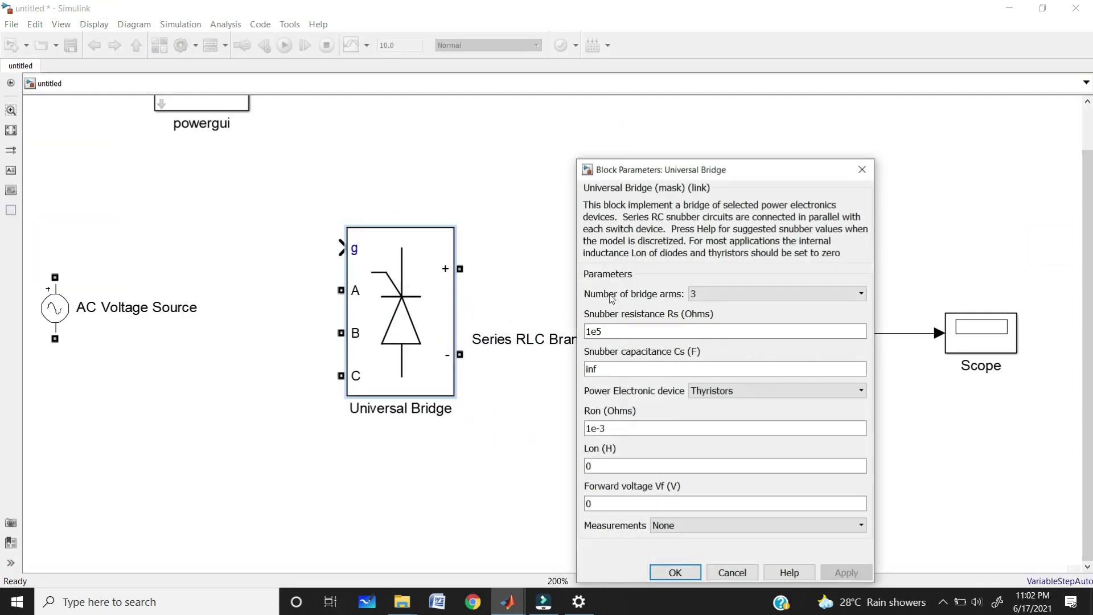
pyautogui.click(722, 293)
pyautogui.click(724, 319)
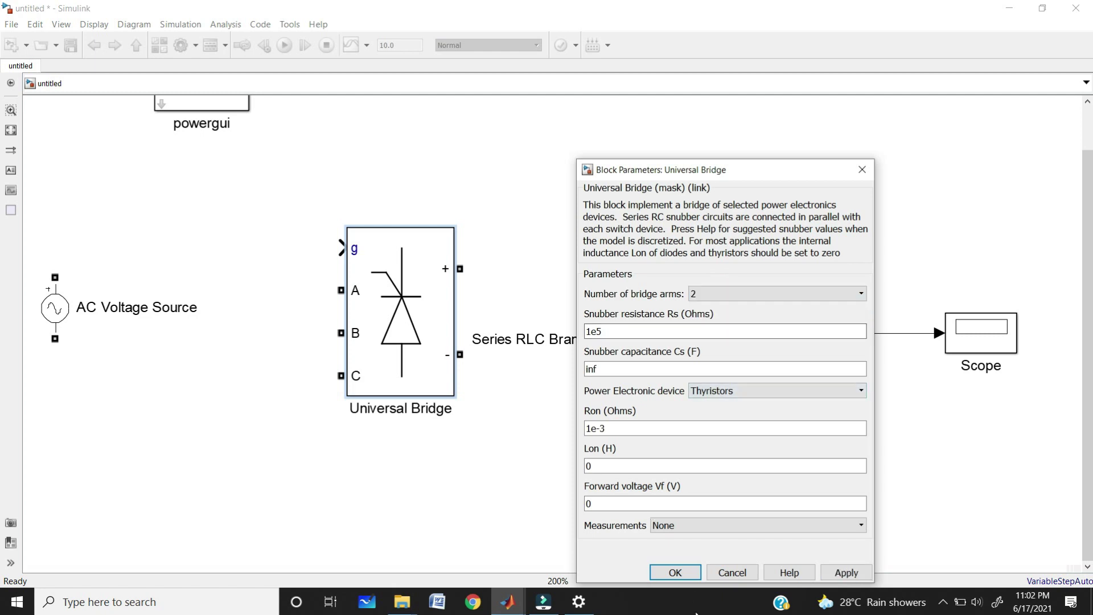
pyautogui.click(675, 572)
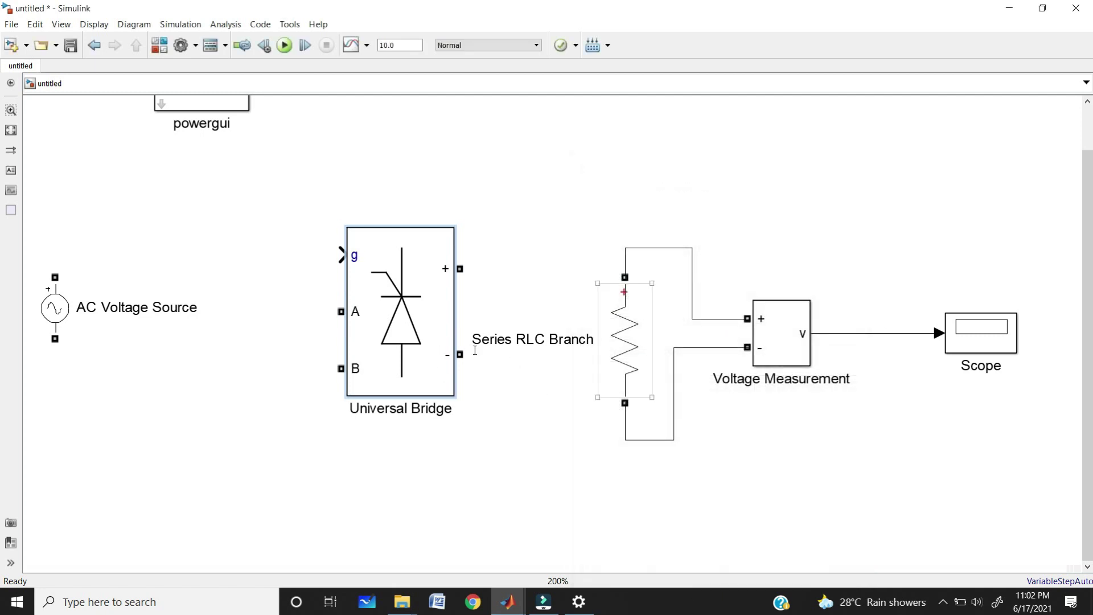
# - Wire the AC source terminals to bridge ports A and B, and bridge outputs across the Series RLC Branch
pyautogui.click(56, 306)
pyautogui.moveTo(56, 307); pyautogui.dragTo(341, 311)
pyautogui.moveTo(340, 368); pyautogui.dragTo(140, 356)
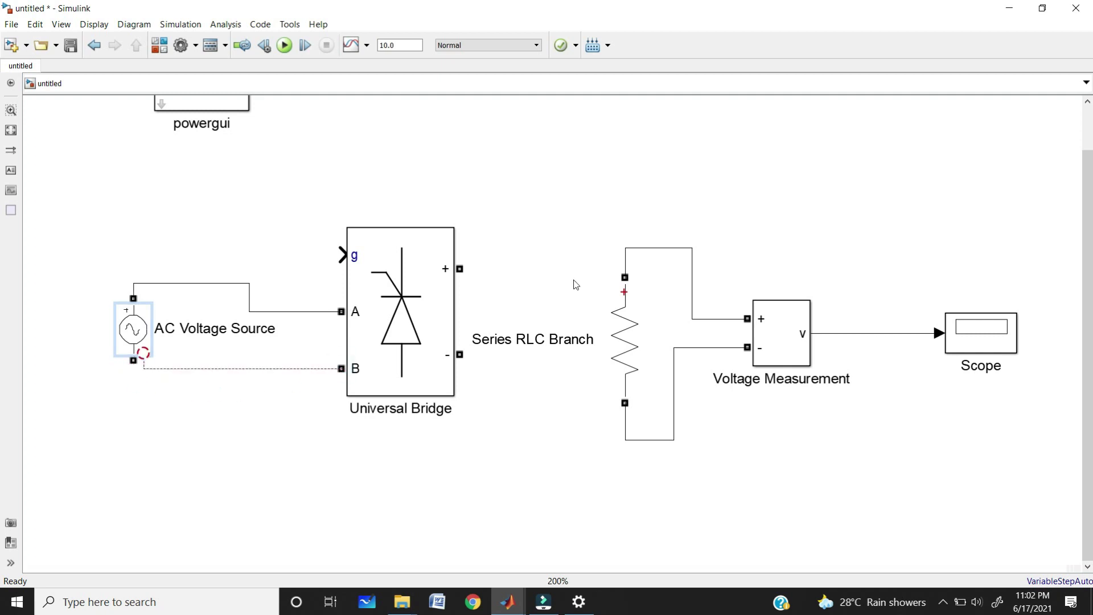
pyautogui.moveTo(466, 269)
pyautogui.mouseDown()
pyautogui.moveTo(614, 231)
pyautogui.moveTo(651, 248)
pyautogui.mouseUp()
pyautogui.click(448, 343)
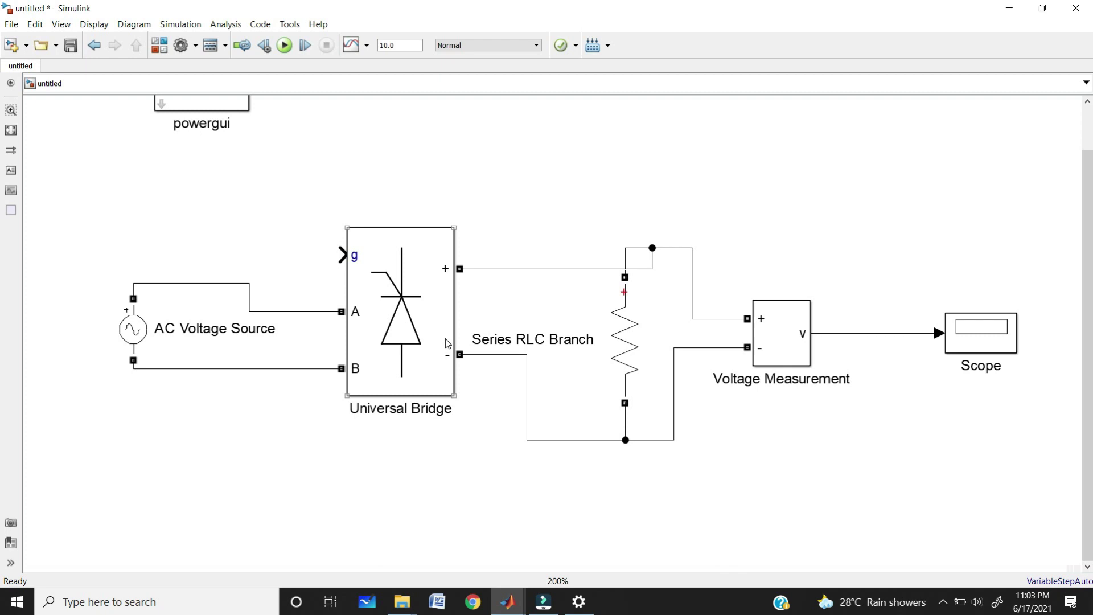
pyautogui.click(501, 607)
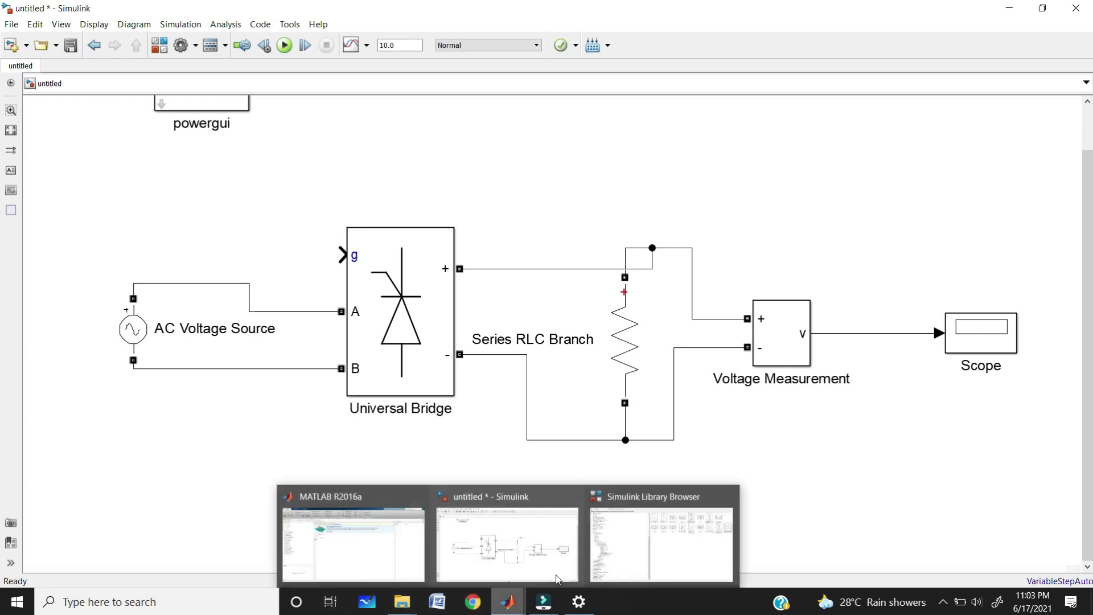
pyautogui.click(641, 548)
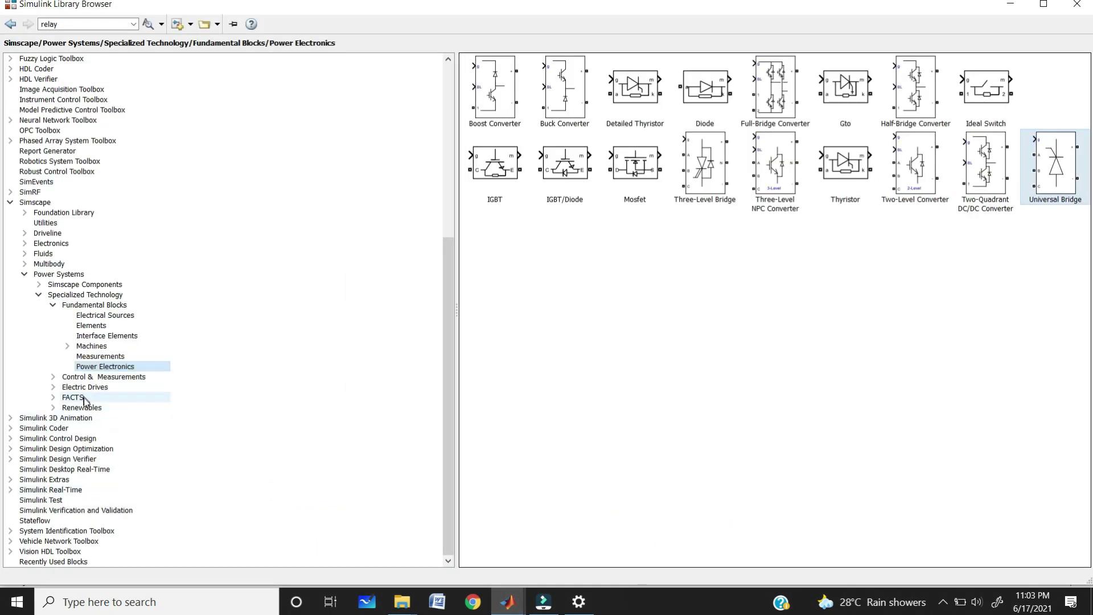
pyautogui.doubleClick(96, 400)
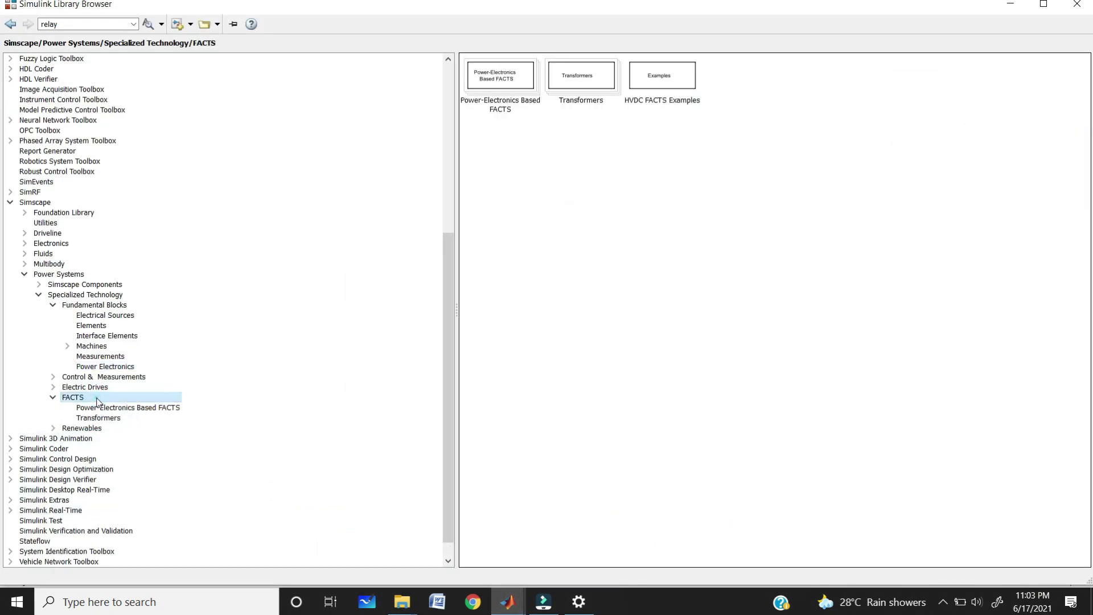
pyautogui.doubleClick(88, 430)
pyautogui.click(104, 440)
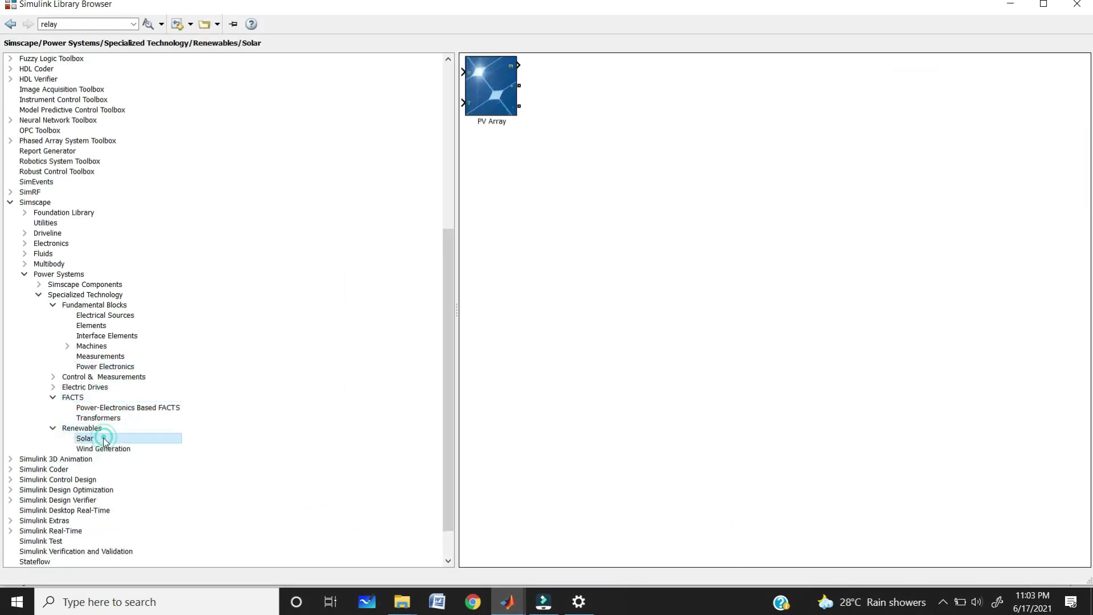
pyautogui.click(508, 97)
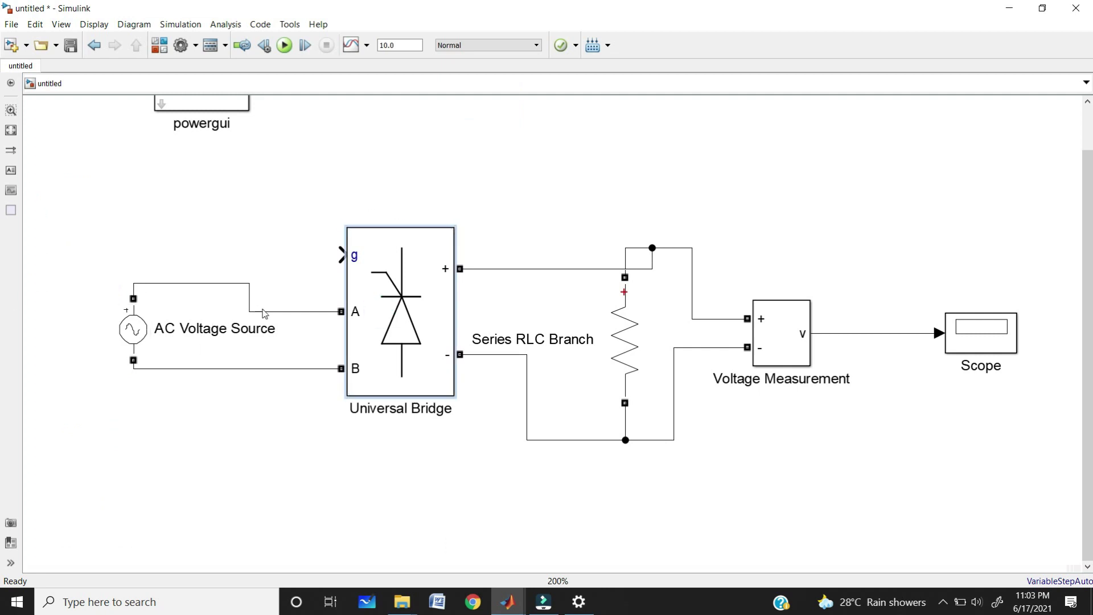
pyautogui.click(277, 312)
pyautogui.click(277, 368)
pyautogui.click(535, 269)
pyautogui.click(517, 354)
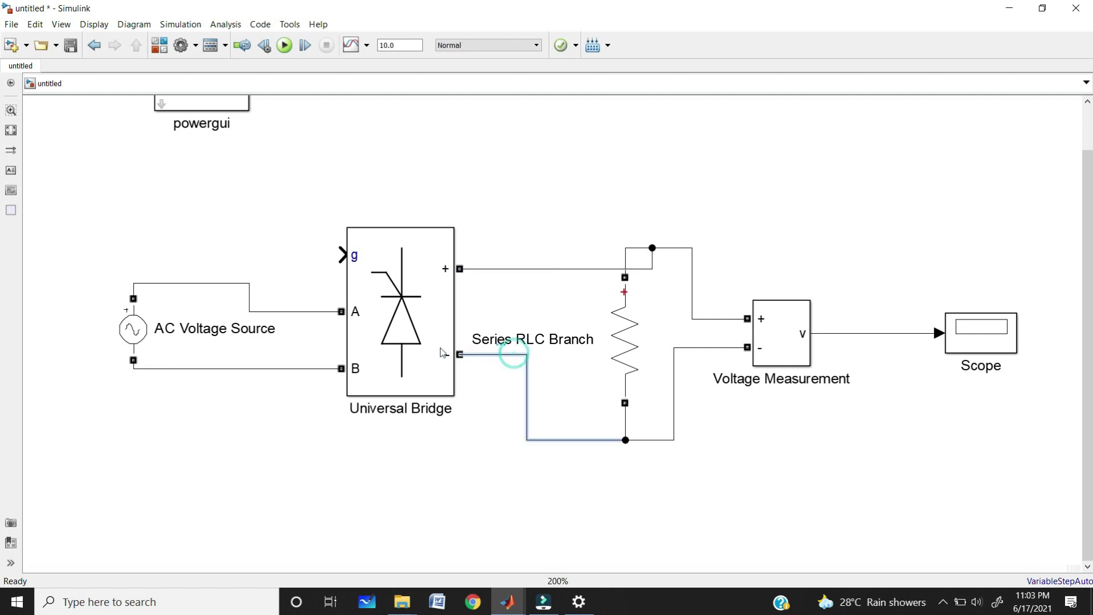
# - Copy the Universal Bridge, delete the original, and move Universal Bridge1 into its place
pyautogui.moveTo(430, 337); pyautogui.dragTo(600, 213)
pyautogui.click(399, 306)
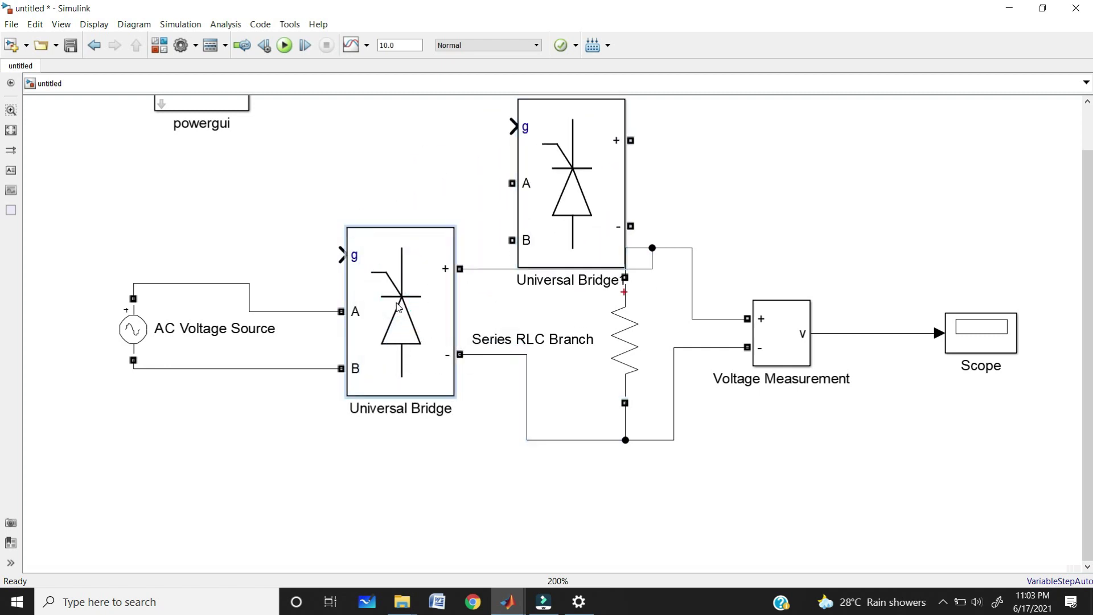
pyautogui.press('Delete')
pyautogui.moveTo(546, 212); pyautogui.dragTo(345, 212)
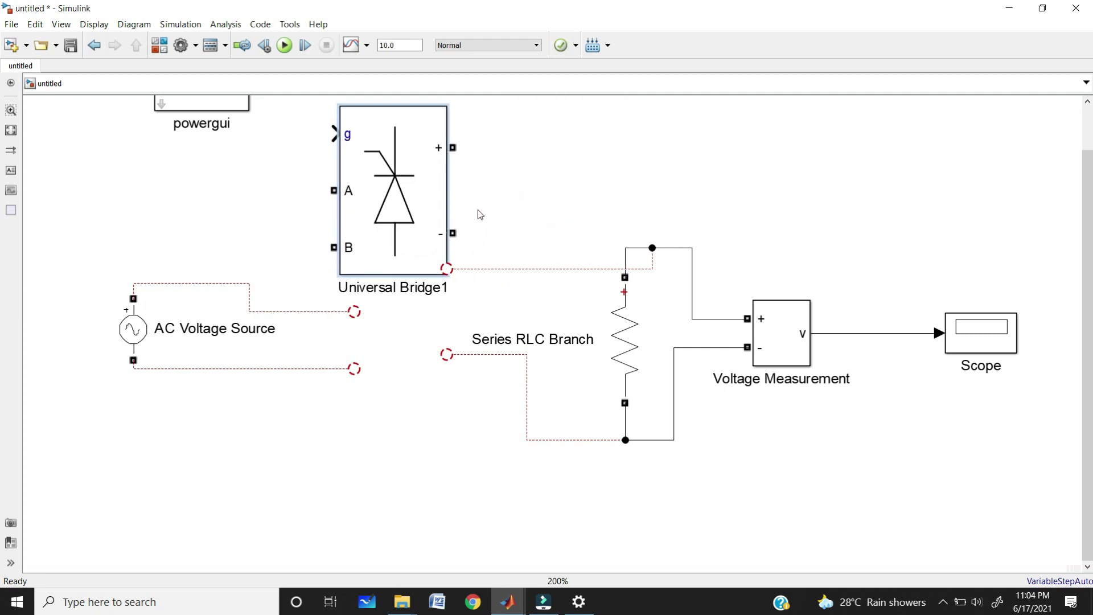
pyautogui.hotkey('ctrl', 'z')
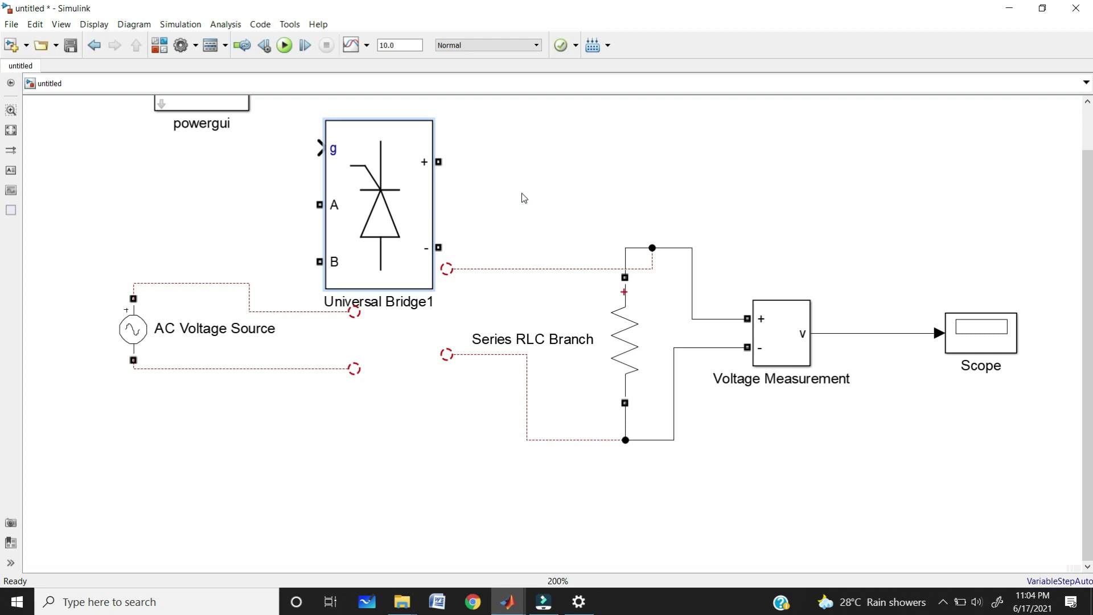
# - Try rotating and flipping Universal Bridge1 with Ctrl+R and Ctrl+I, returning it to its original orientation
pyautogui.hotkey('ctrl', 'r')
pyautogui.hotkey('ctrl', 'r')
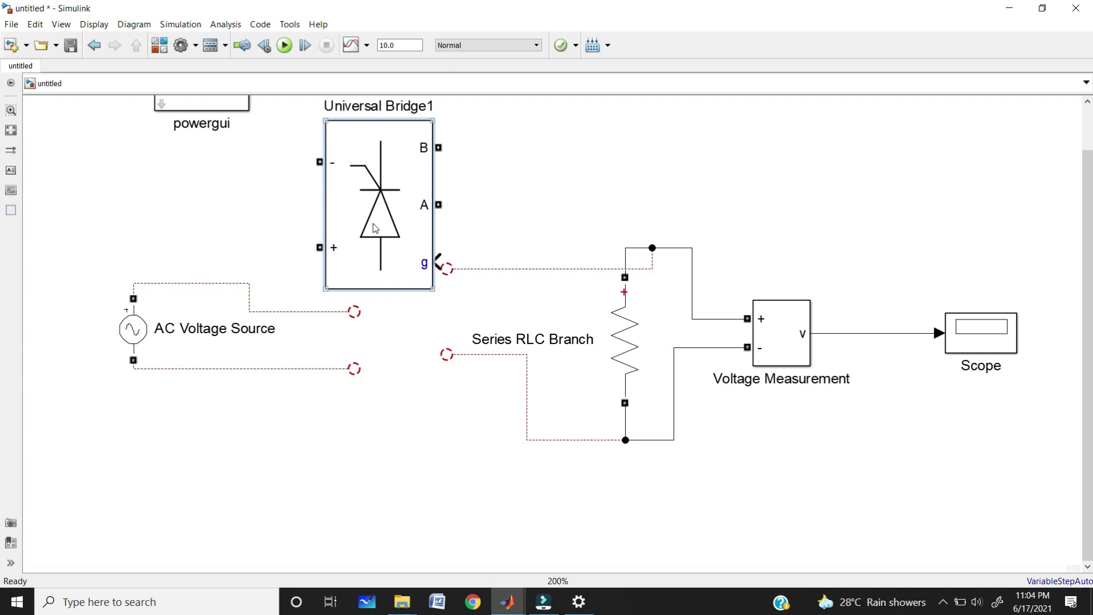
pyautogui.hotkey('ctrl', 'r')
pyautogui.hotkey('ctrl', 'r')
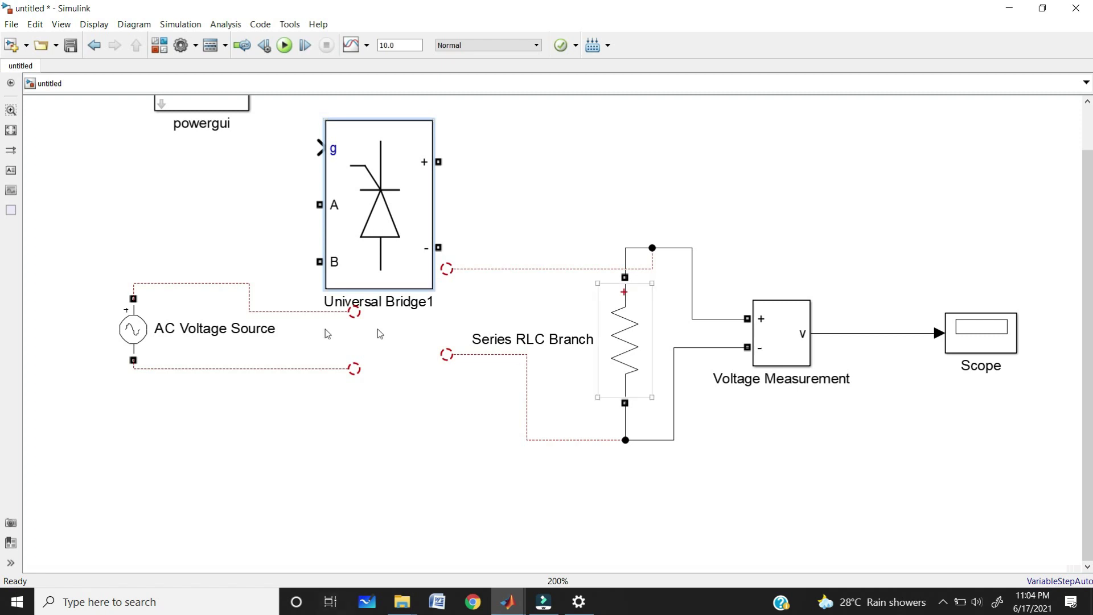
pyautogui.rightClick(373, 229)
pyautogui.moveTo(491, 351)
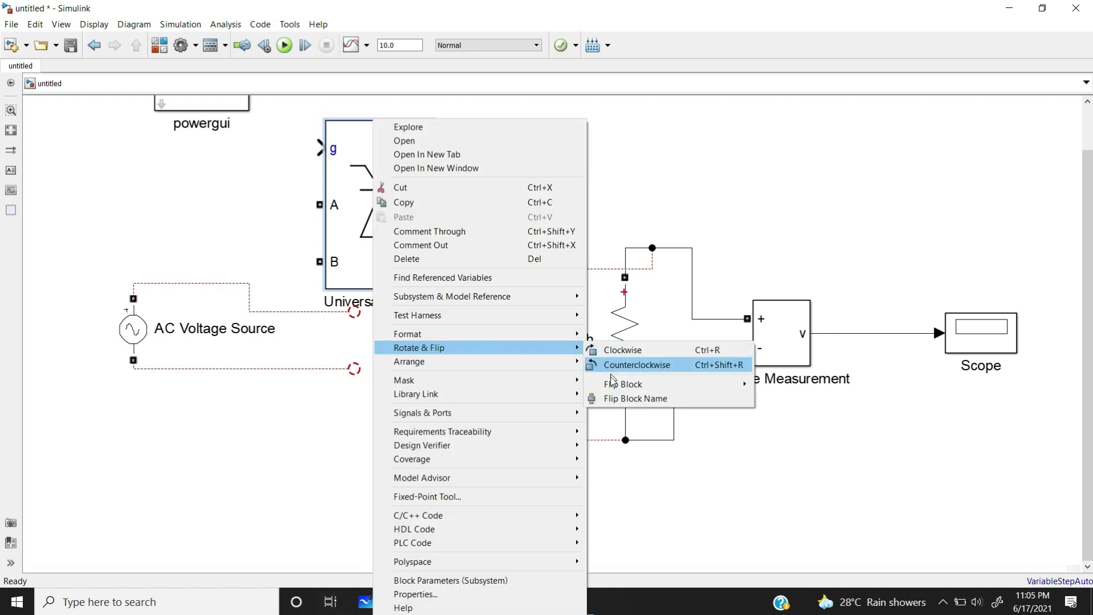
pyautogui.moveTo(624, 389)
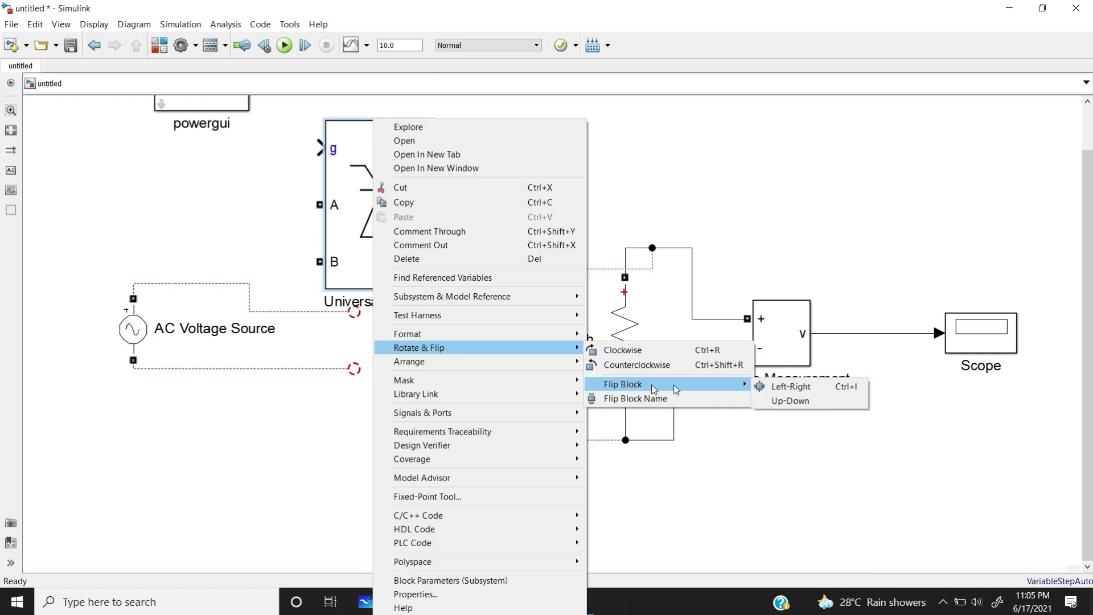
pyautogui.click(752, 387)
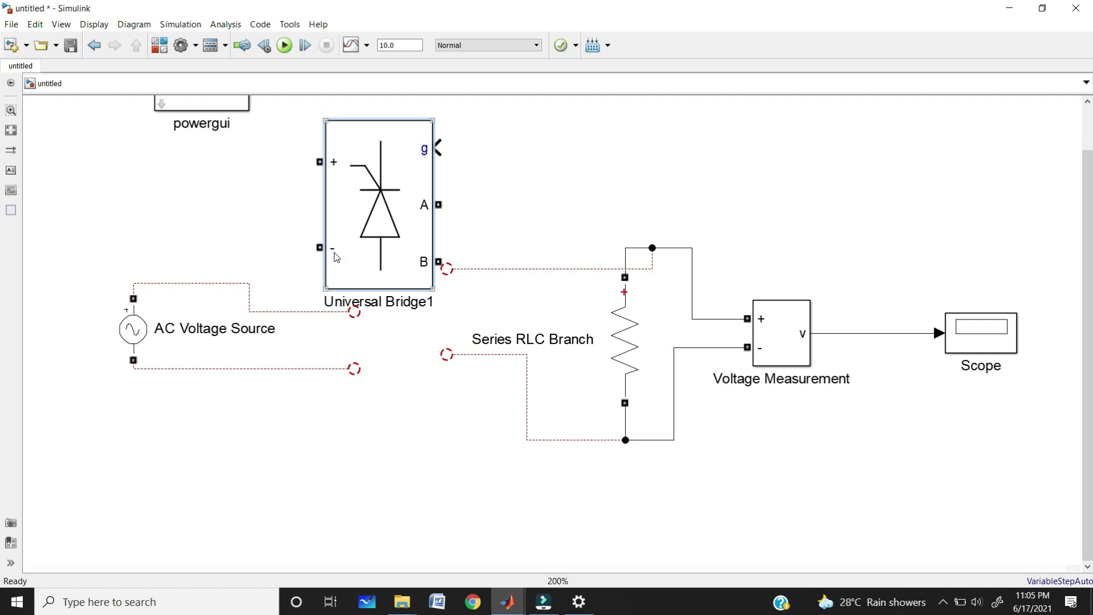
pyautogui.click(359, 211)
pyautogui.hotkey('ctrl', 'i')
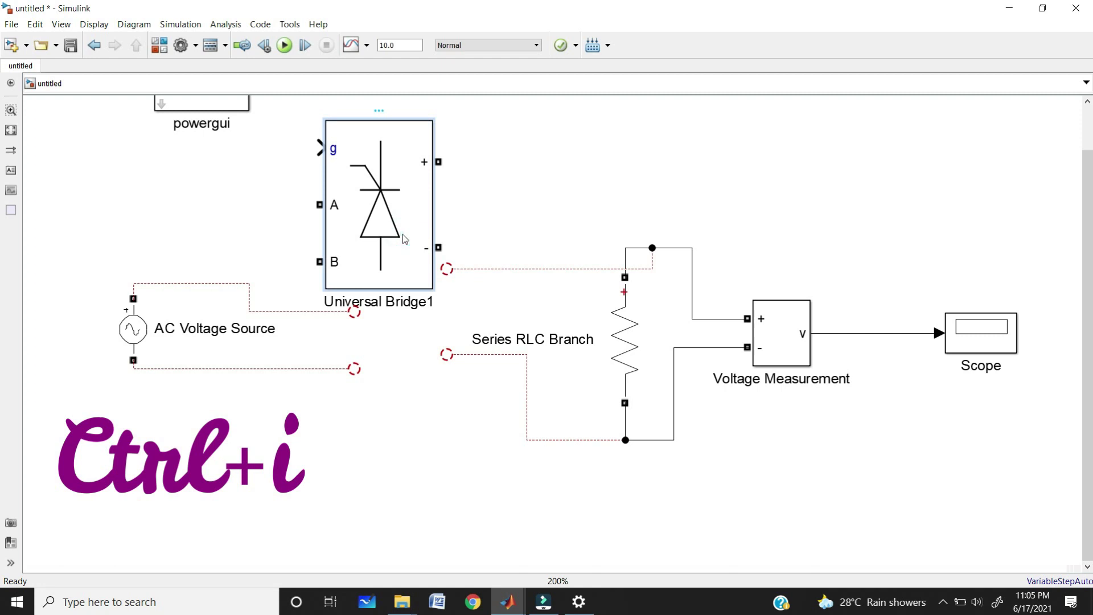
pyautogui.hotkey('ctrl', 'i')
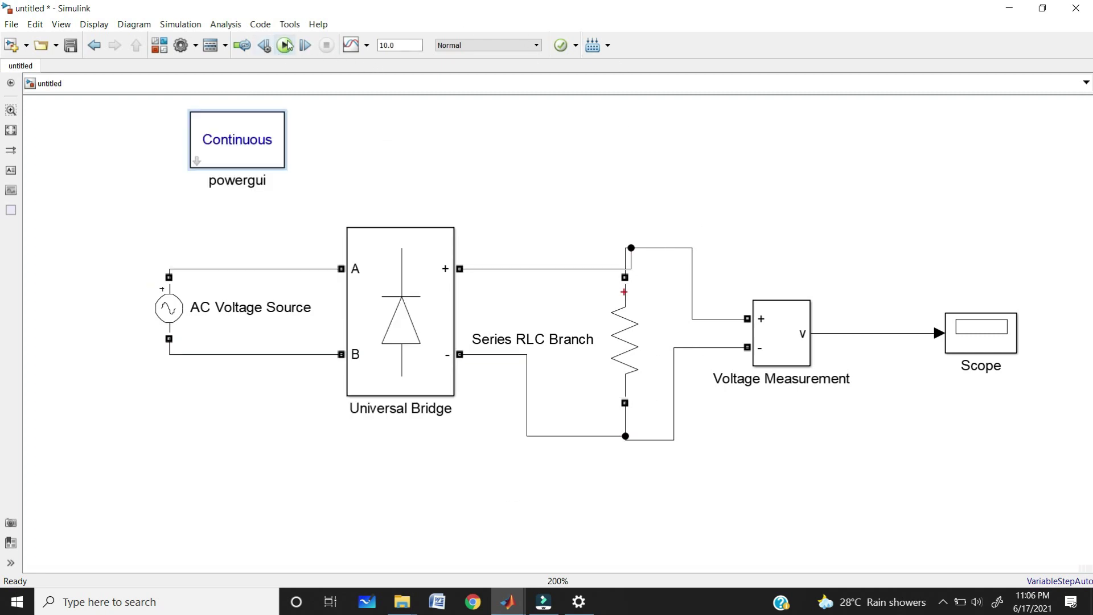
# - Change the simulation mode from Normal to Accelerator and run the rectifier model
pyautogui.click(287, 48)
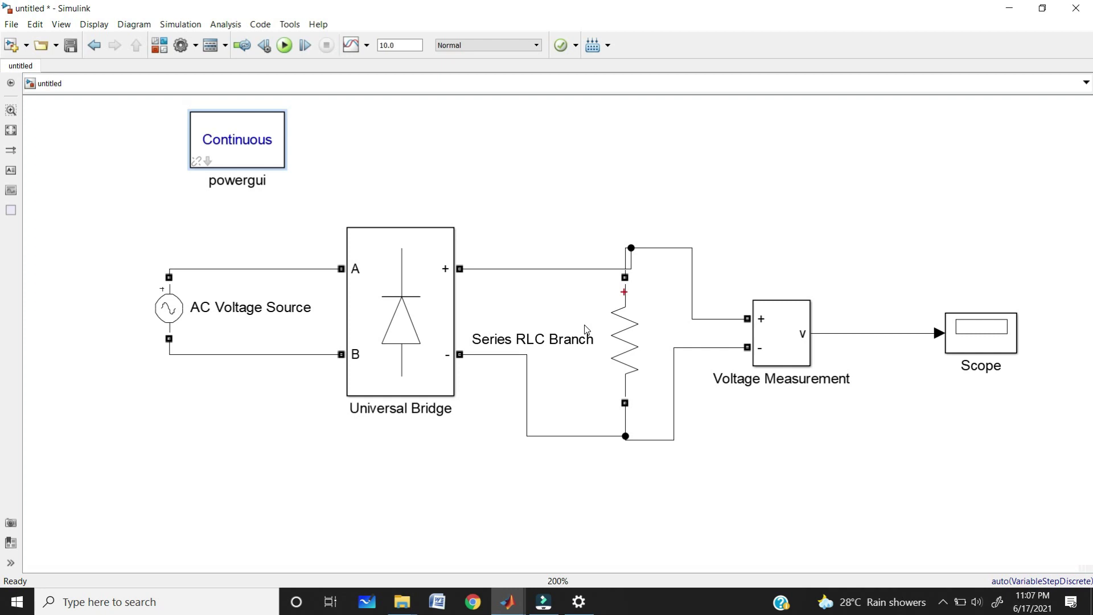
pyautogui.click(511, 45)
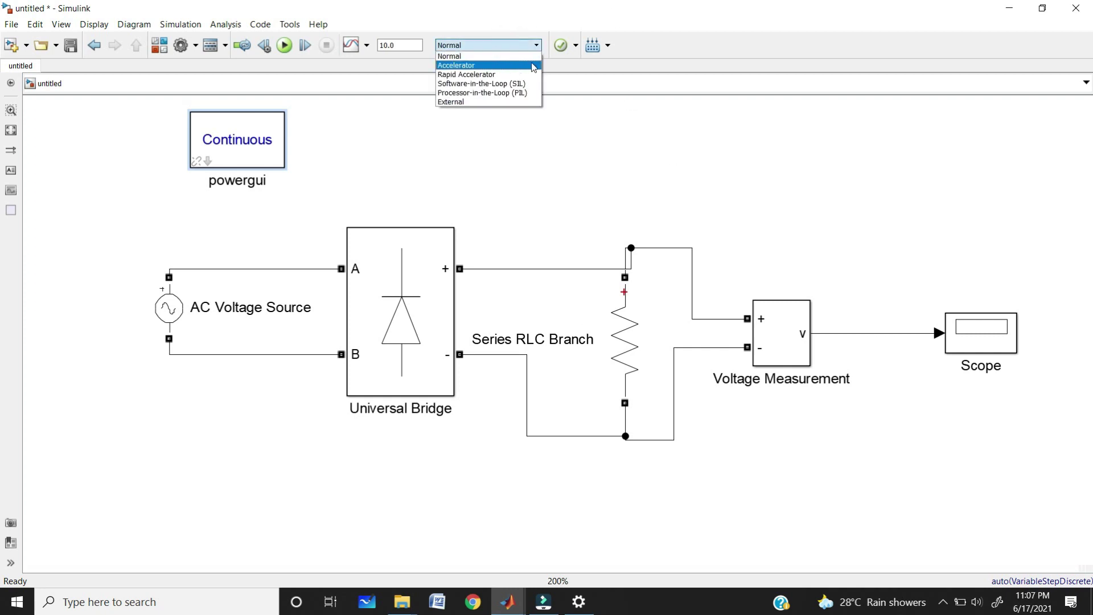
pyautogui.click(648, 120)
pyautogui.click(499, 45)
pyautogui.click(481, 66)
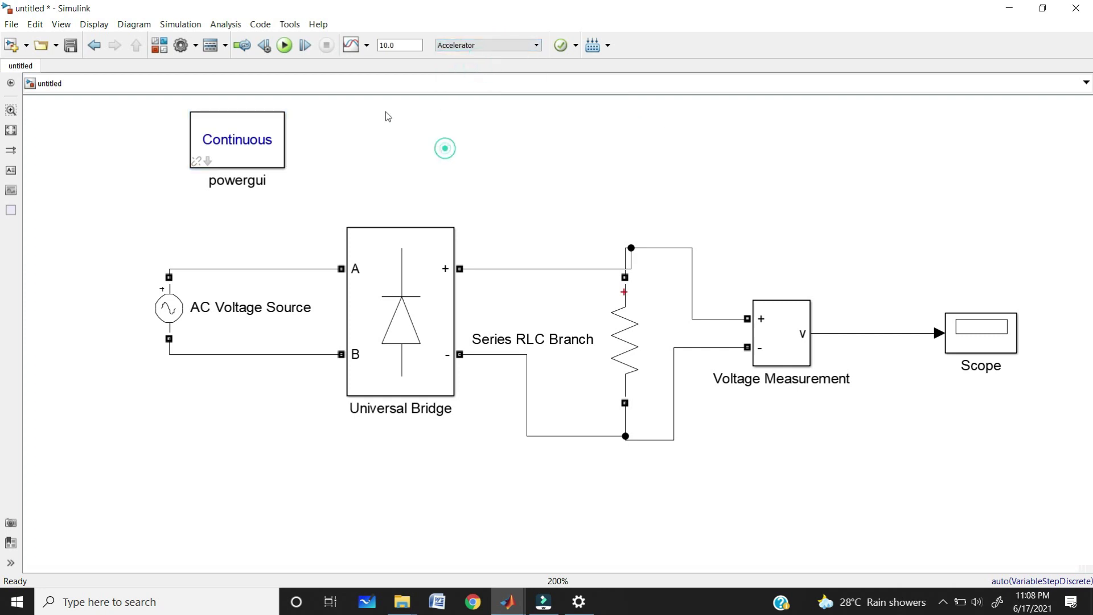
pyautogui.click(284, 45)
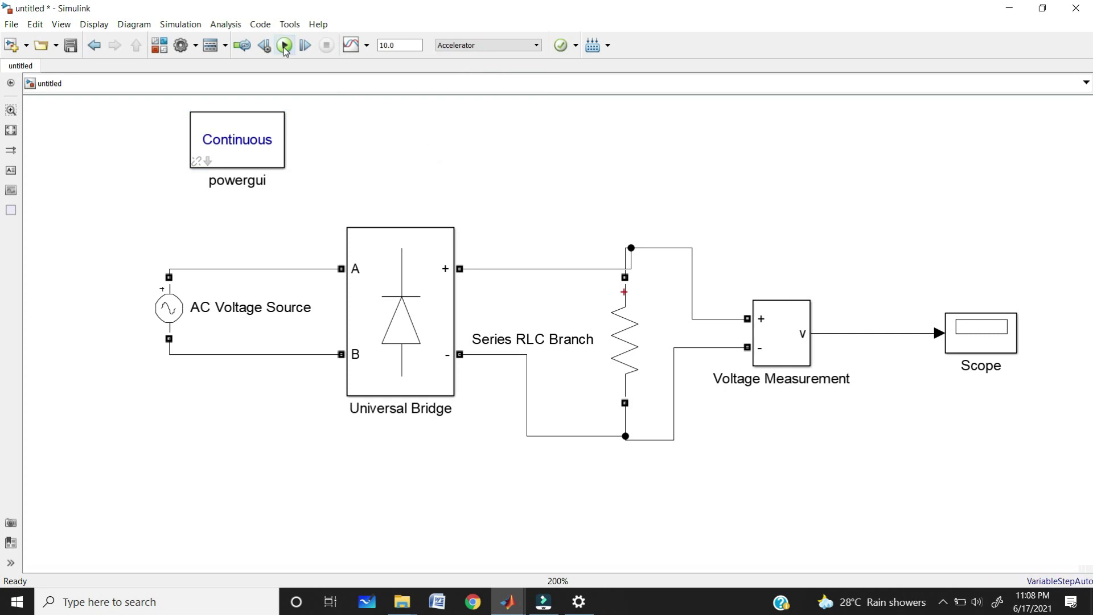
pyautogui.click(284, 46)
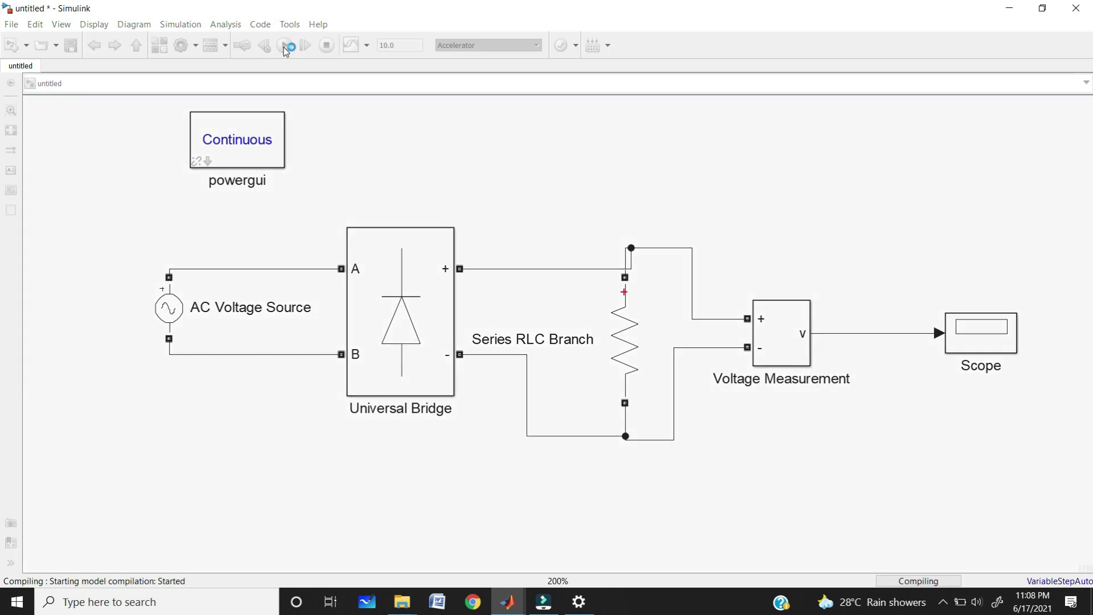